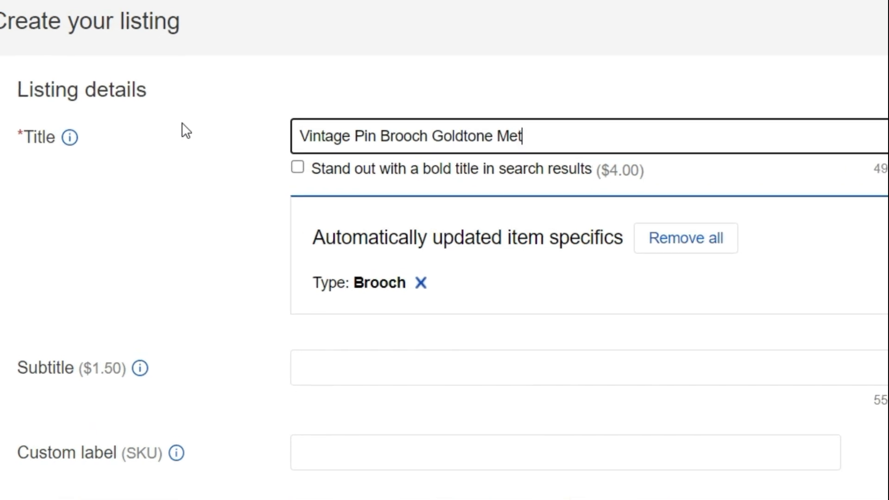
Complete the title as "Vintage Pin Brooch Goldtone Metal SOLD INDIVIDUALLY" and set the custom label (SKU) to 092621.
text(SOLD INDIVIDUA)
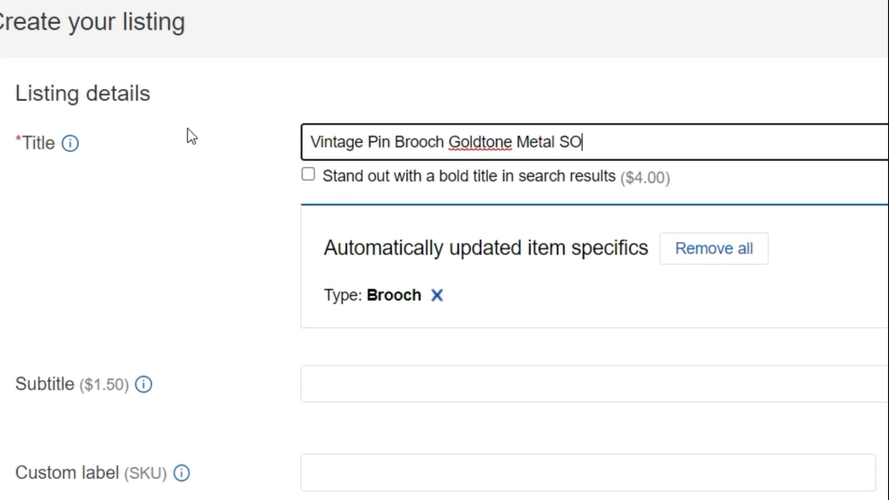
text(LLY)
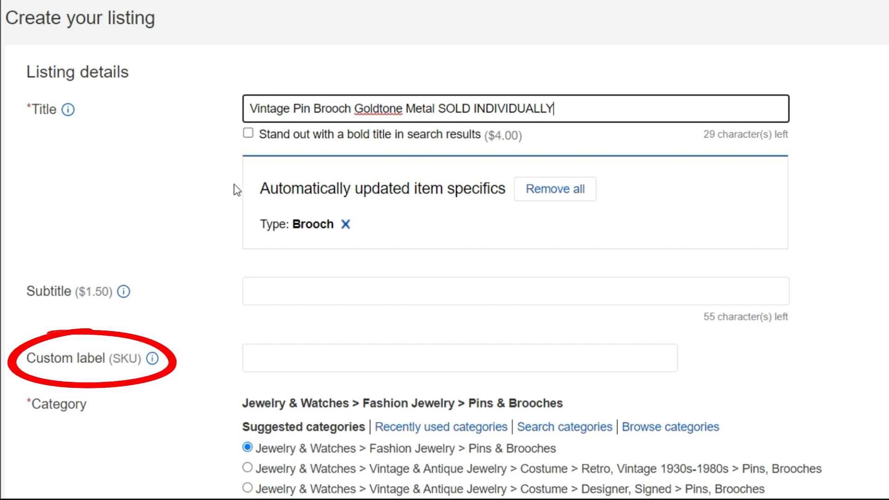
click(352, 360)
text(092621)
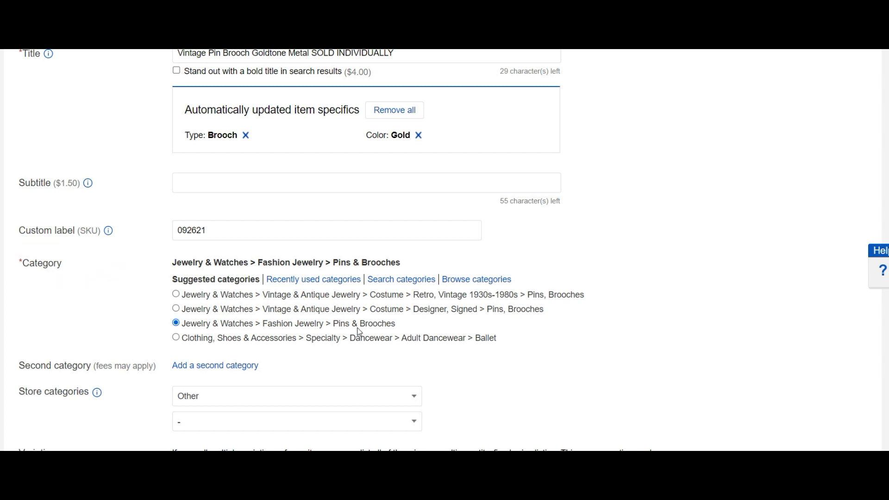
Set the item category to Retro, Vintage 1930s-1980s > Pins, Brooches and the store category to Women's Accessories > Jewelry > Brooches | Pins.
click(176, 294)
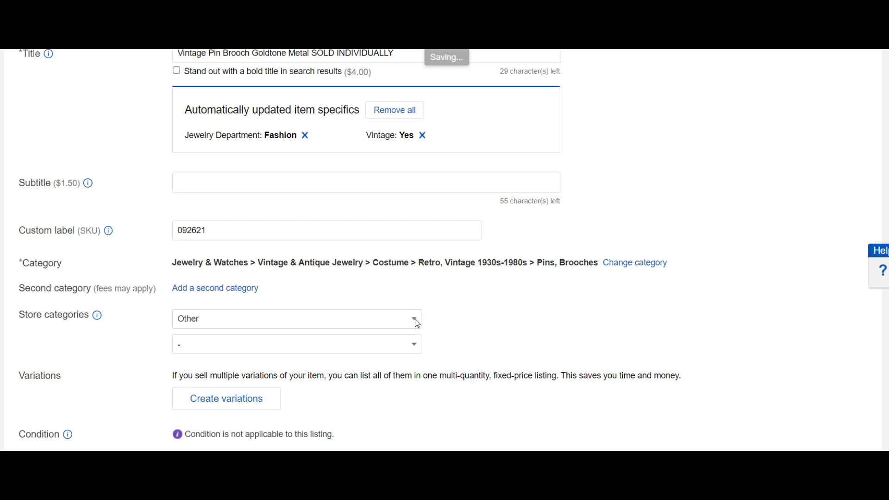
click(416, 320)
scroll(345, 234, up, 6)
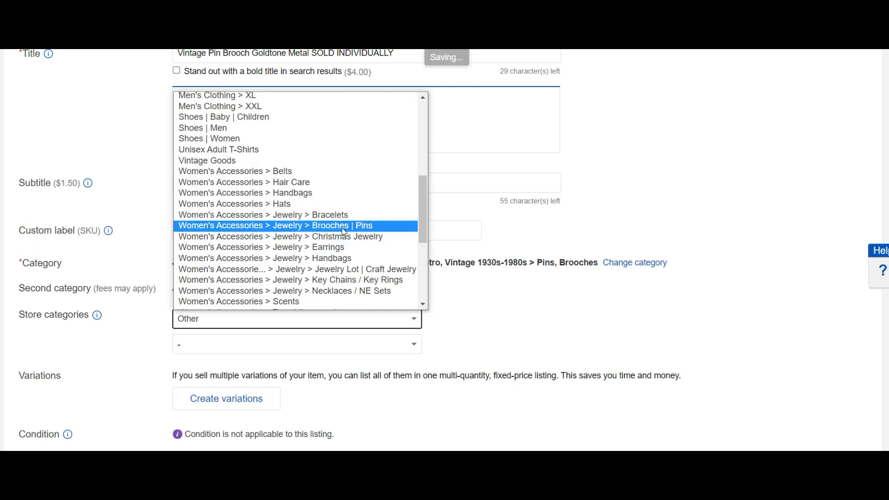
click(344, 227)
Start creating variations and replace the suggested Main Stone and Material attributes with a custom attribute named "Select Pin Option".
scroll(394, 304, down, 3)
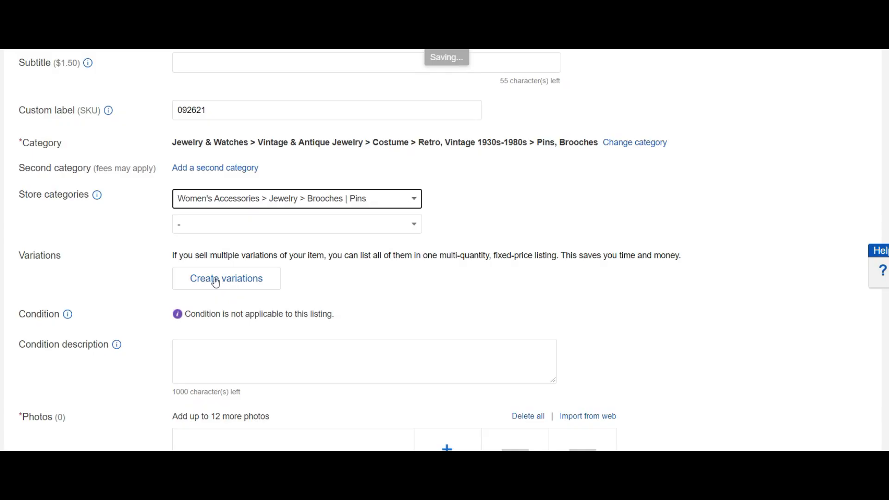
click(213, 282)
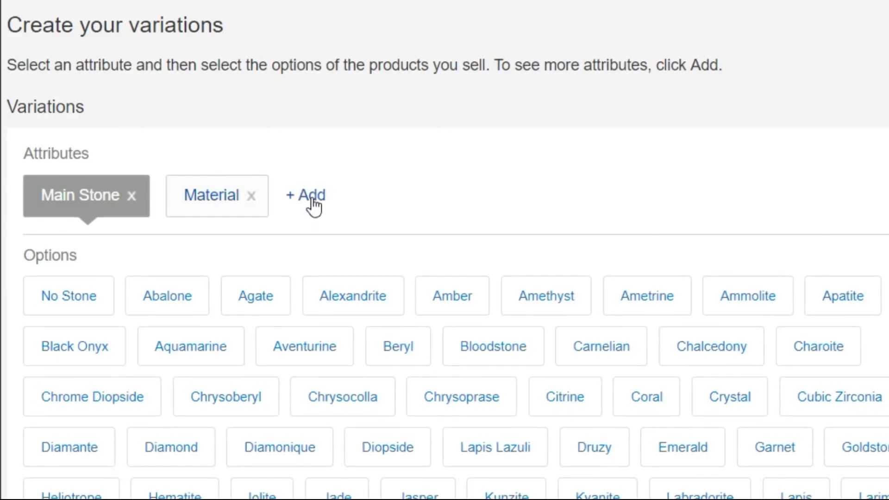
click(314, 204)
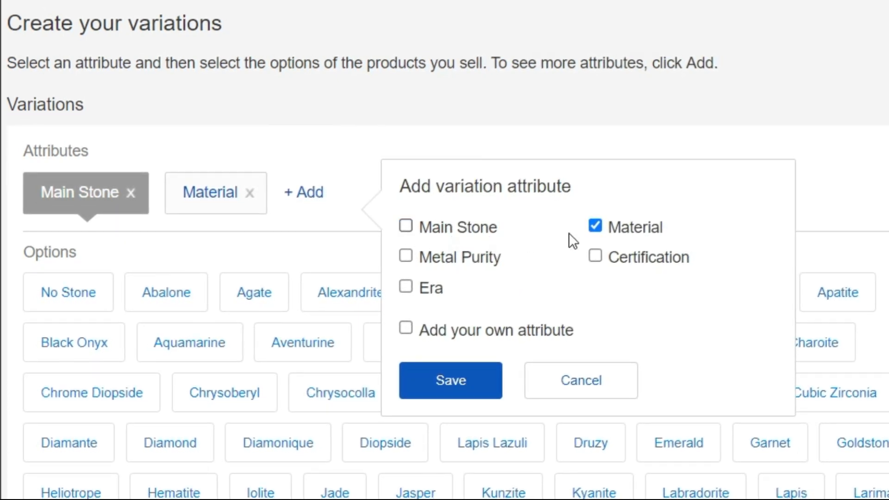
click(595, 227)
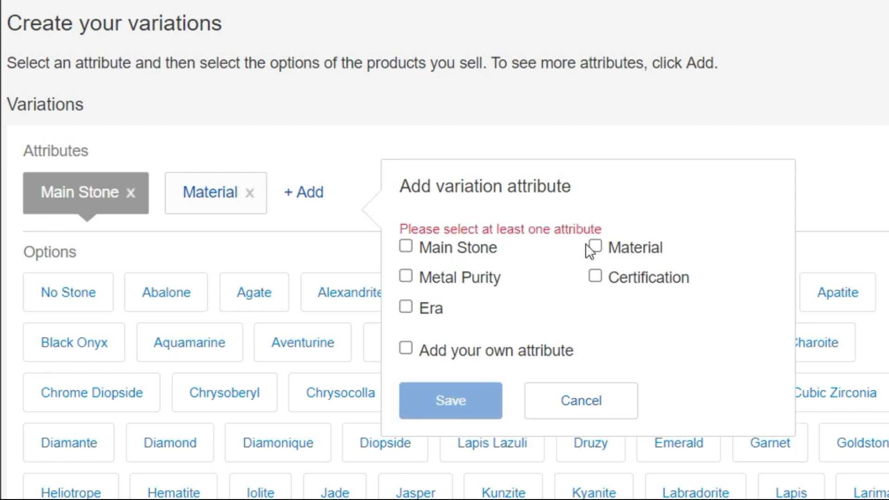
click(406, 348)
text(Sel)
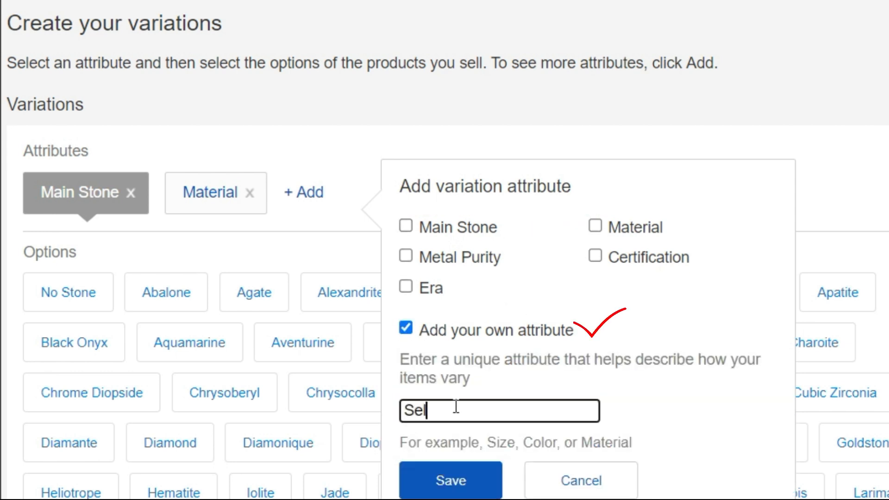
text(ect )
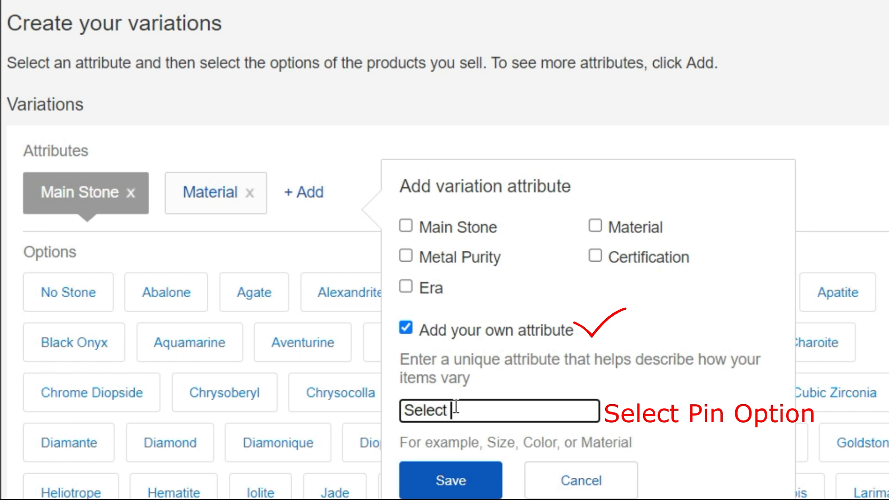
text(Pin Option)
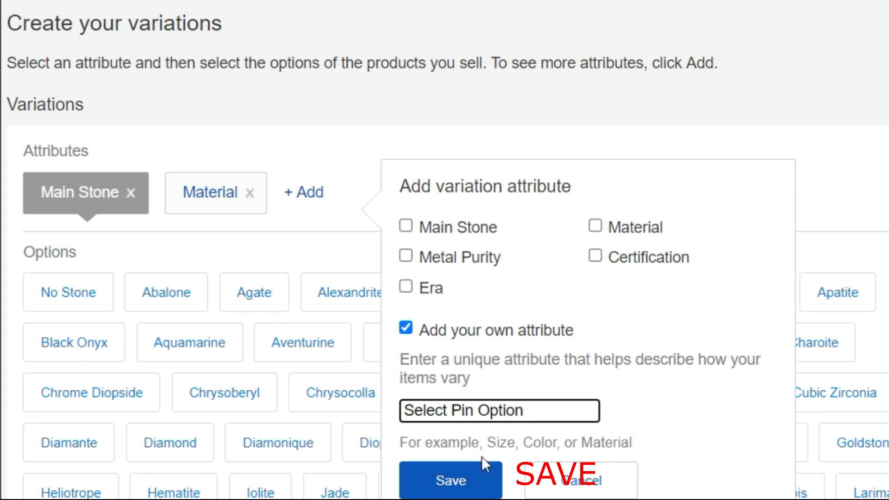
click(468, 481)
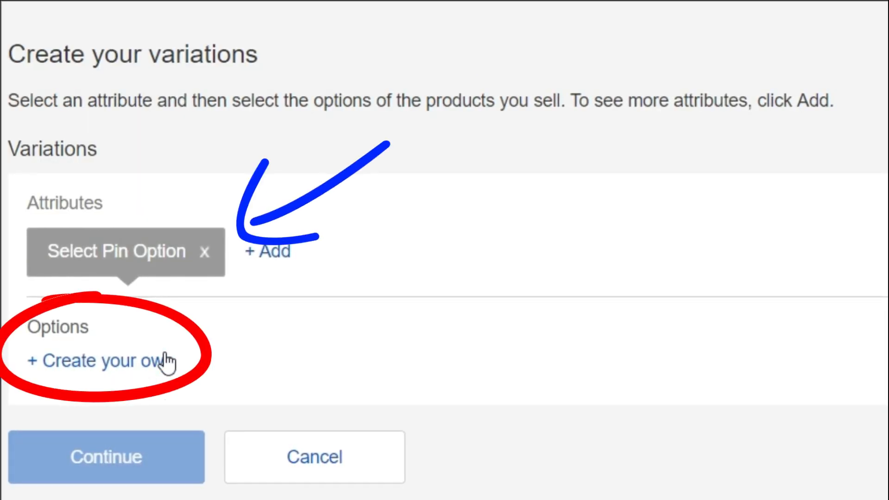
Add a custom option "1 Sun Moon Stars 1 3/4"" to the Select Pin Option attribute.
click(125, 364)
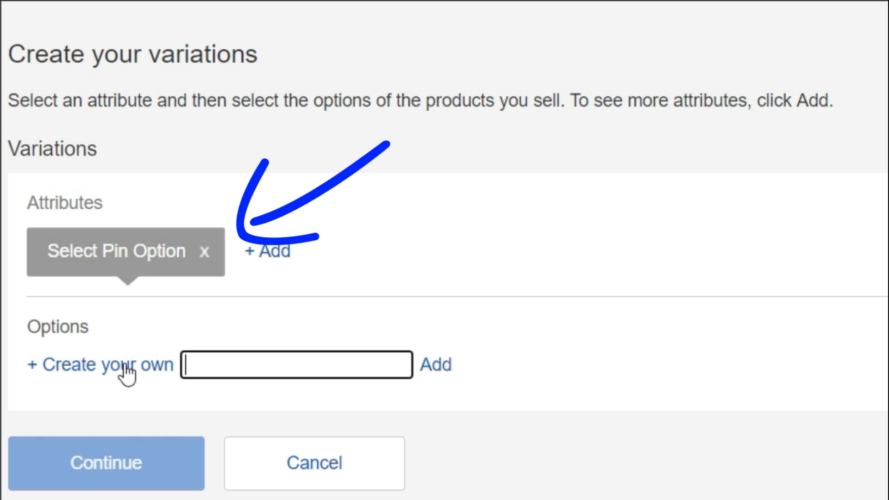
text(1)
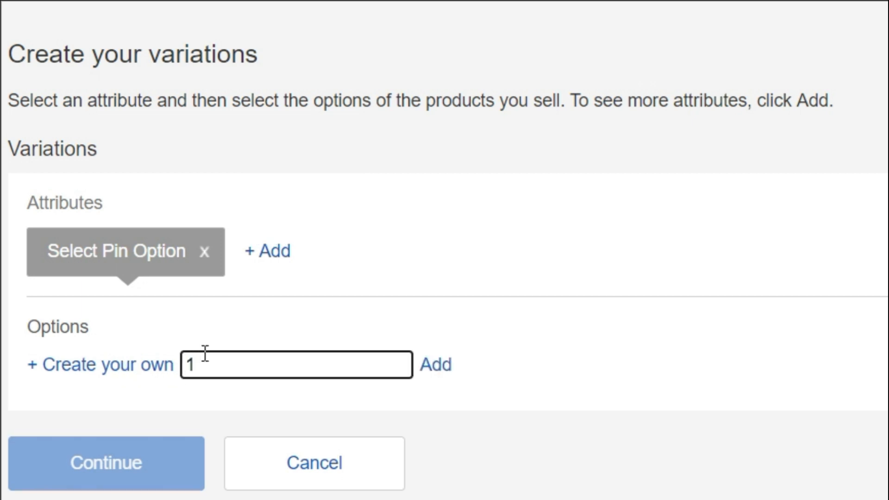
text( Sun Moon )
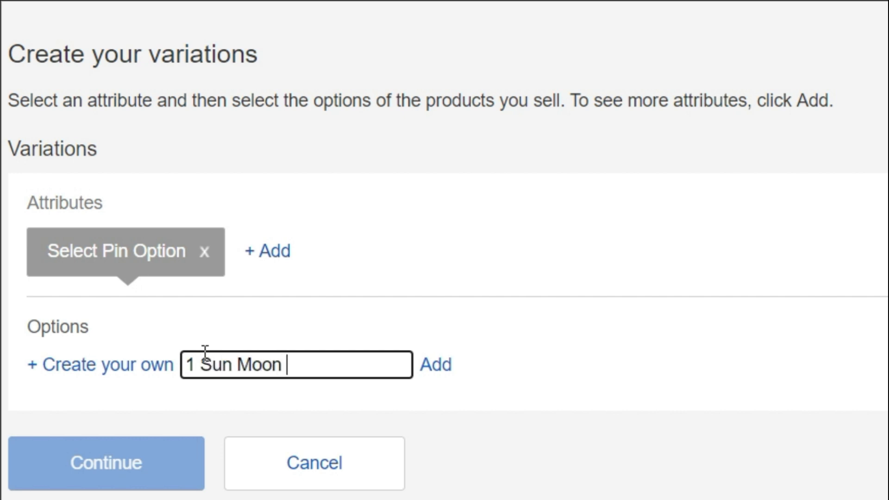
text(Start)
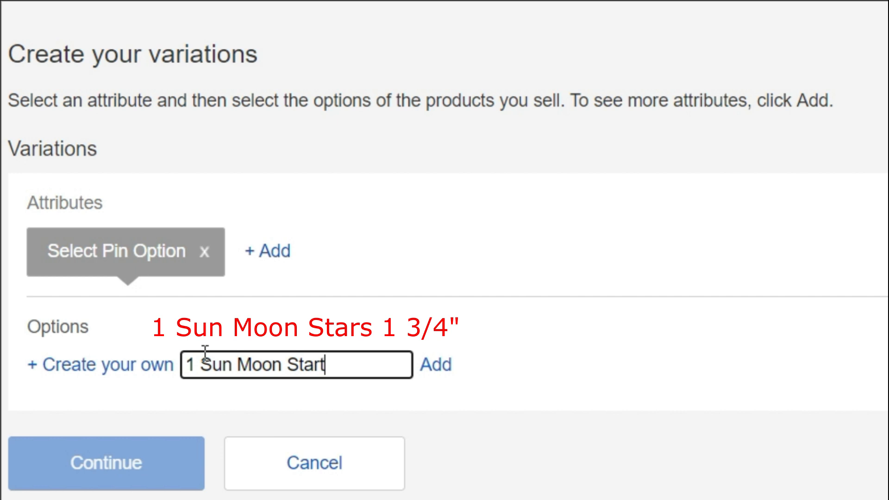
key(BackSpace)
text(s  1 3/4)
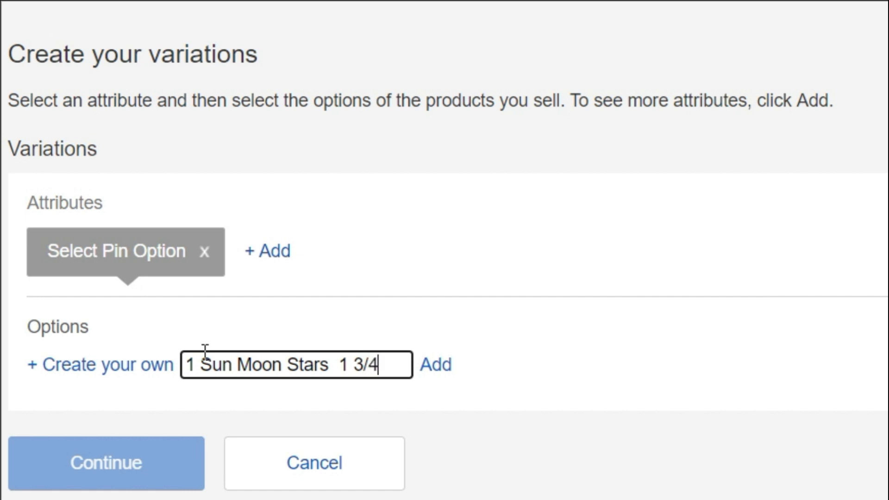
text(")
click(440, 369)
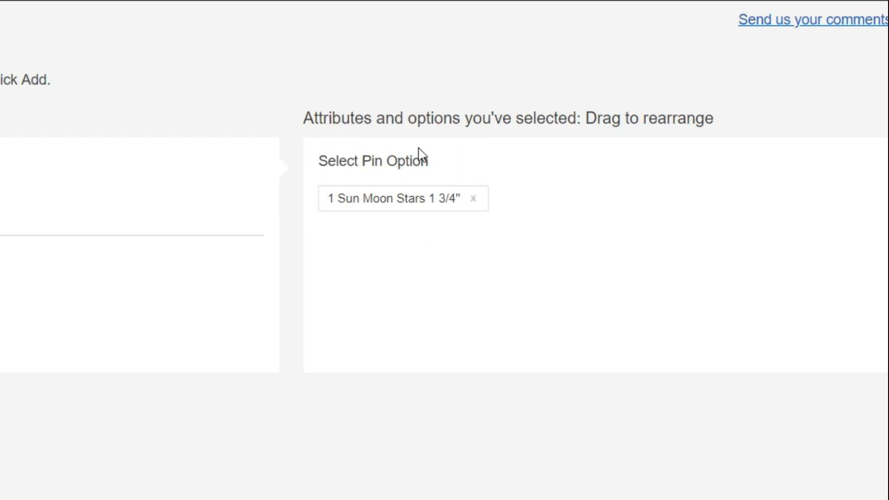
Add a second custom option, "2 Special Grandmother 1 7/8"", to the Select Pin Option attribute.
click(104, 331)
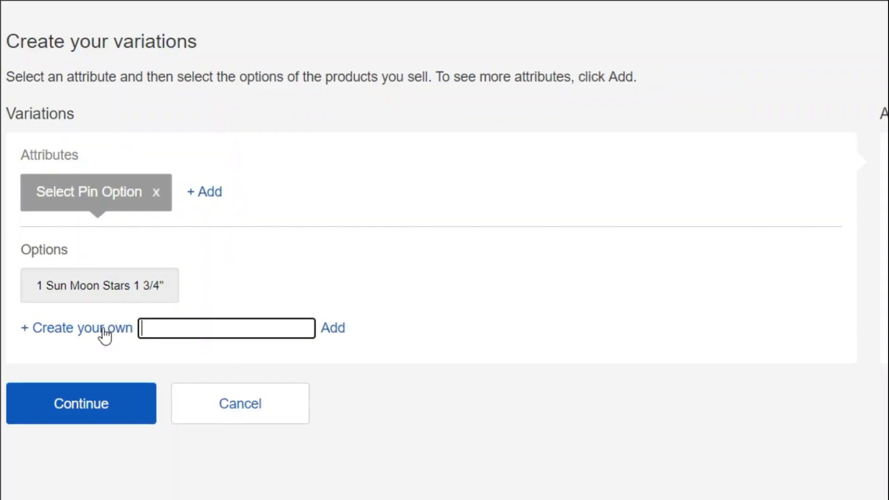
text(2 )
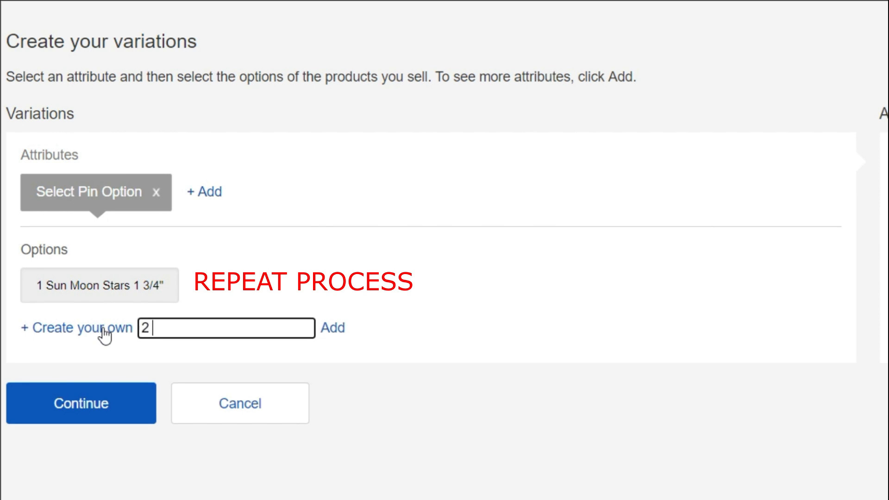
text(Speci)
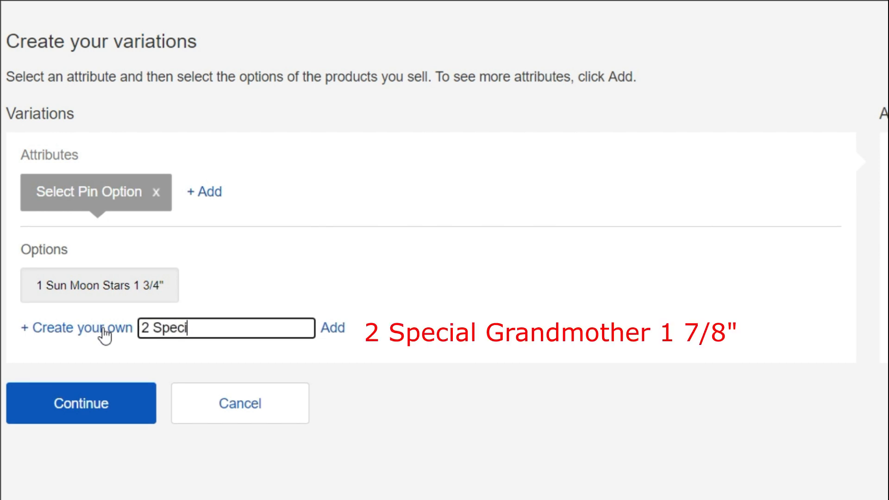
text(al Grandmother)
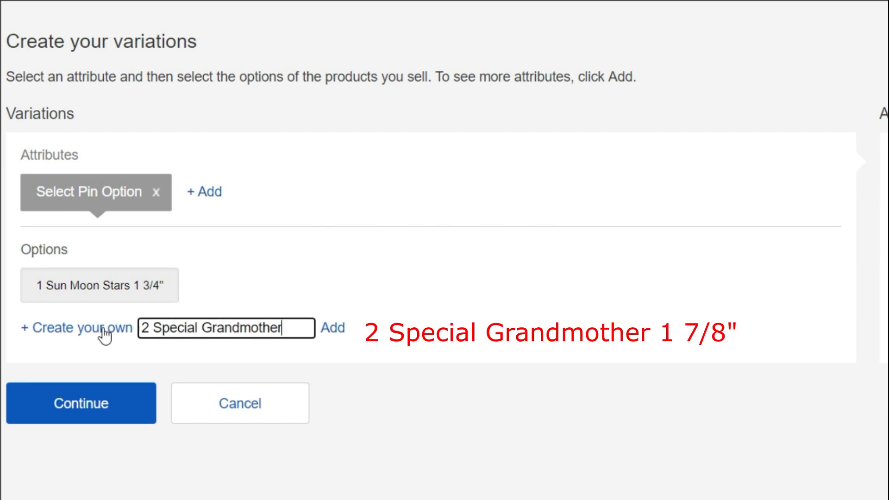
text( 1 7/8")
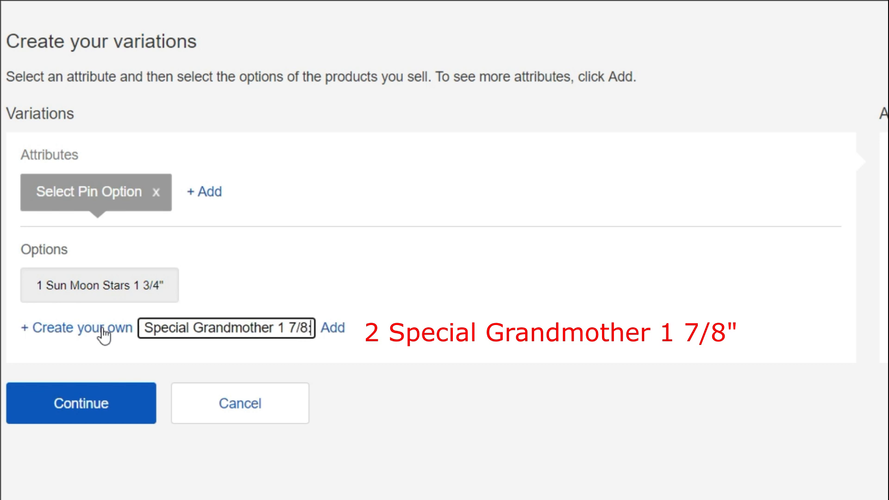
key(BackSpace)
text(")
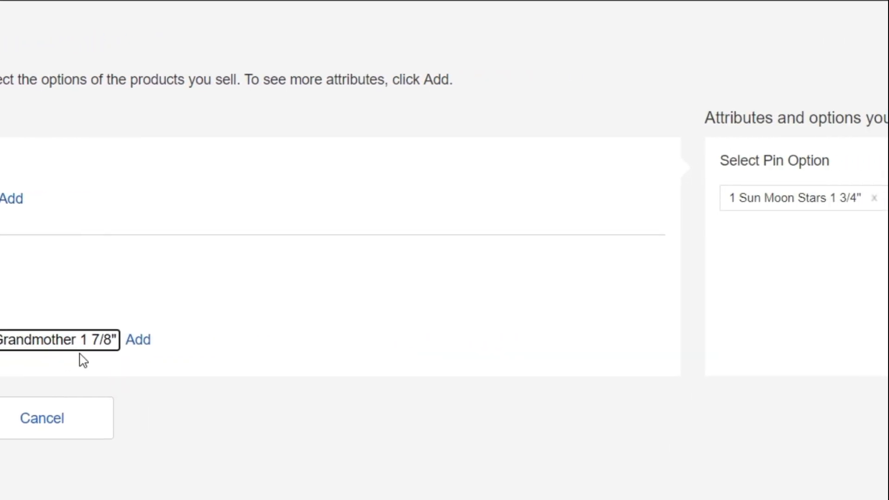
click(265, 342)
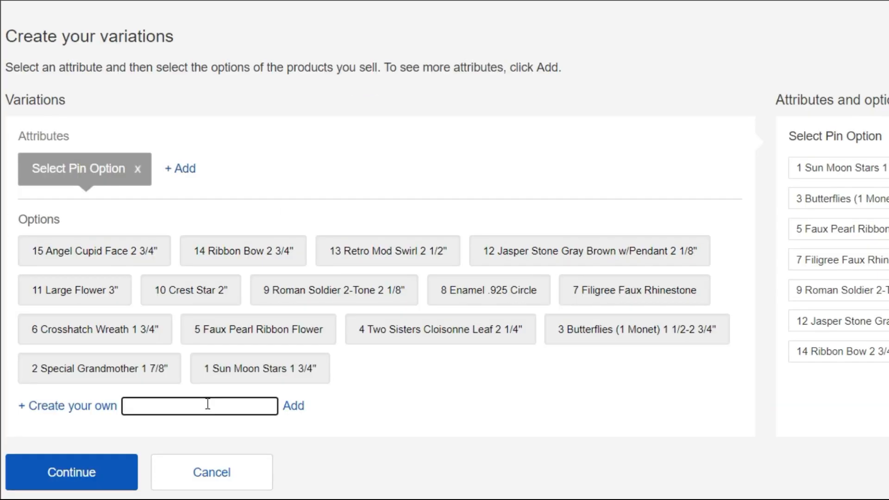
Add the custom option "16 Schoolhouse w/ Bell 2"" and continue to the variation details with all pin options.
text(16 Schoolhouse w/ B)
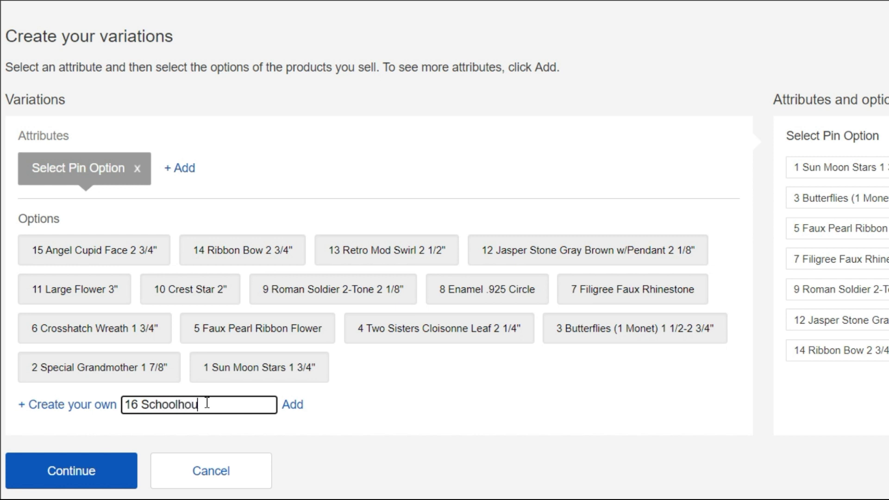
text(ell 2)
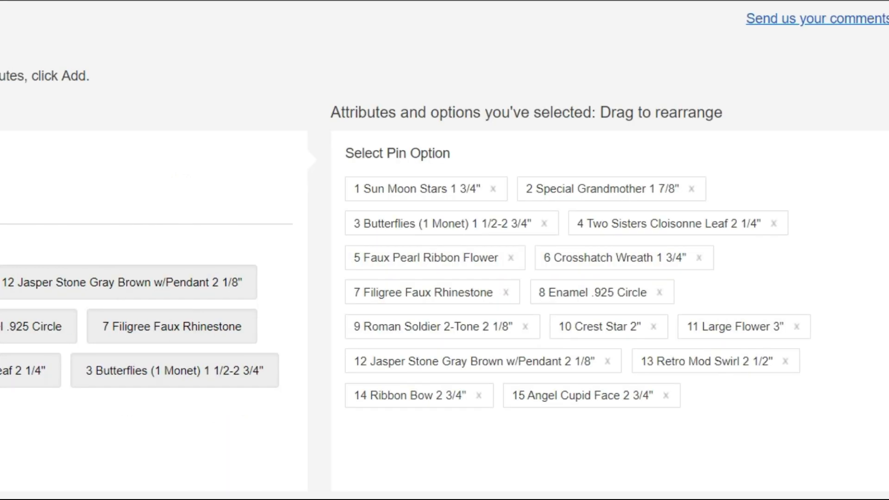
click(293, 405)
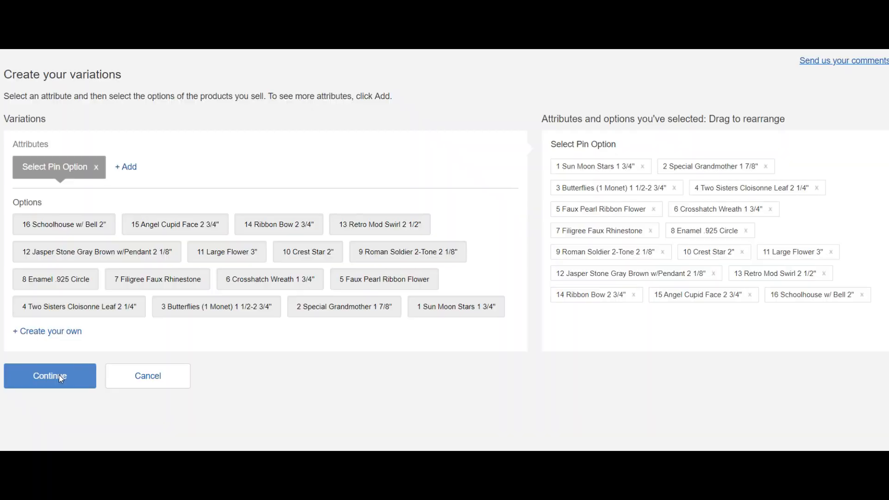
click(59, 374)
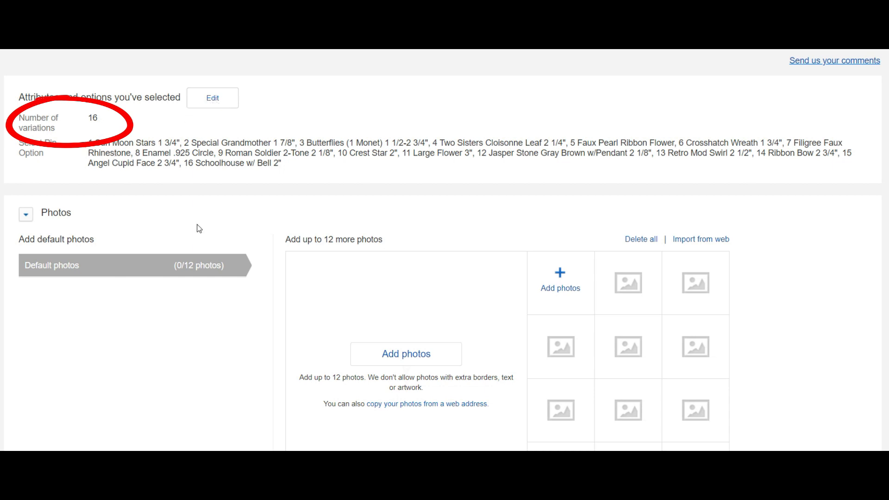
Add the ruler and "Sold Individually" group pictures as default photos and make the "Sold Individually" picture the main photo.
scroll(444, 250, down, 1)
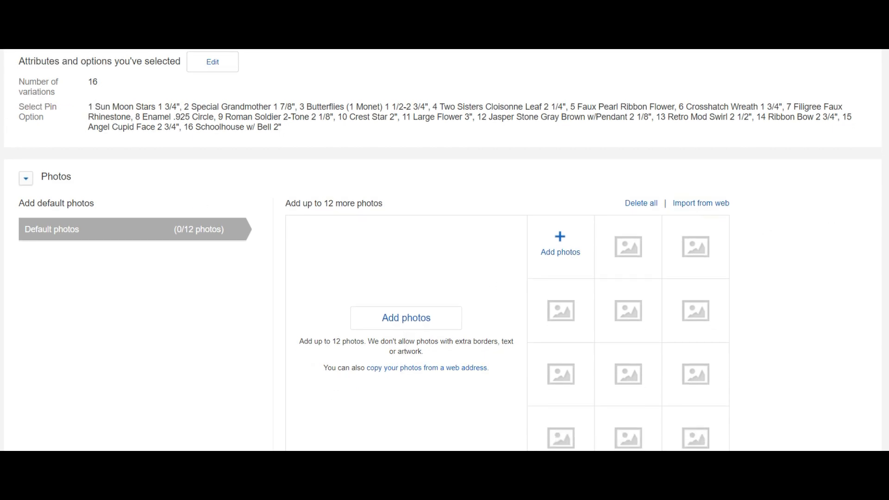
scroll(443, 250, down, 1)
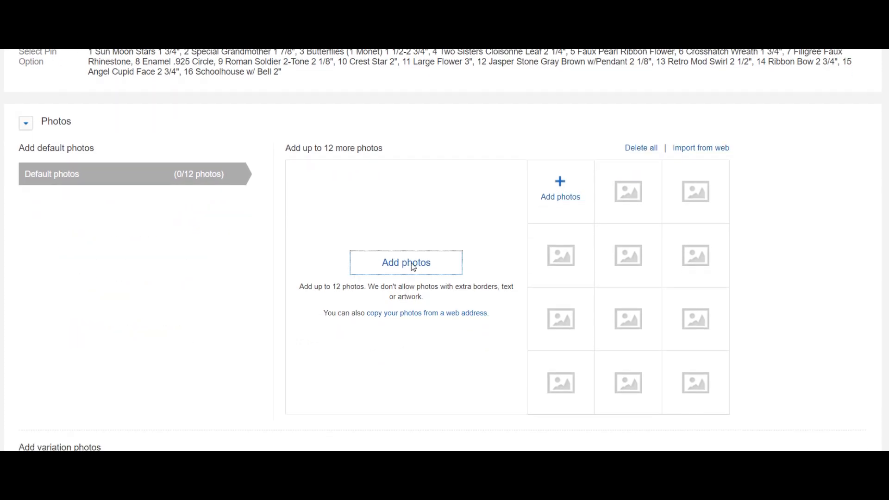
click(412, 264)
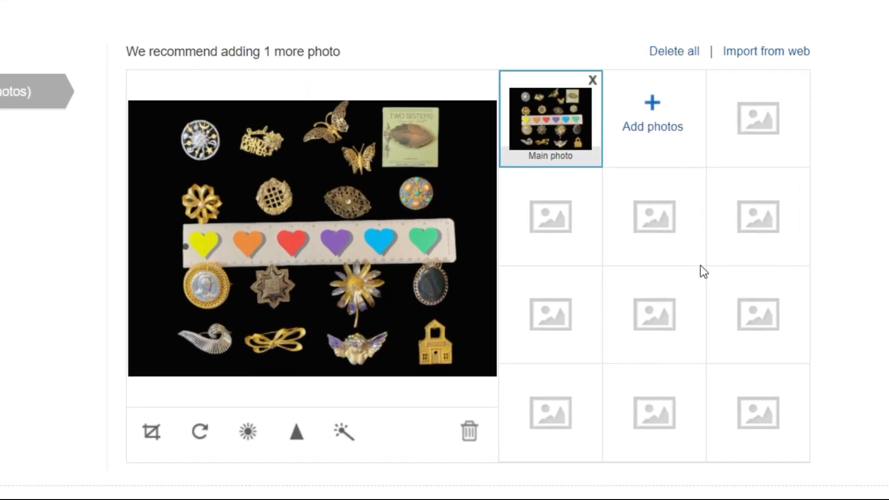
click(640, 128)
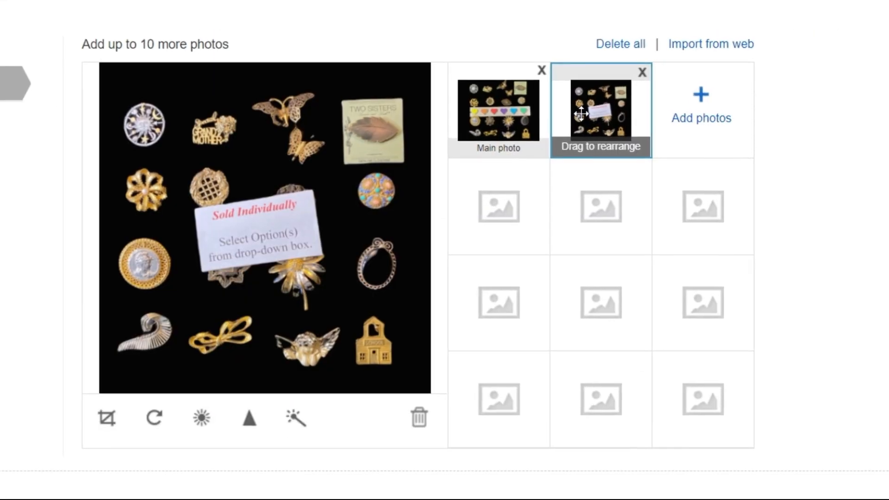
drag(582, 114, 494, 107)
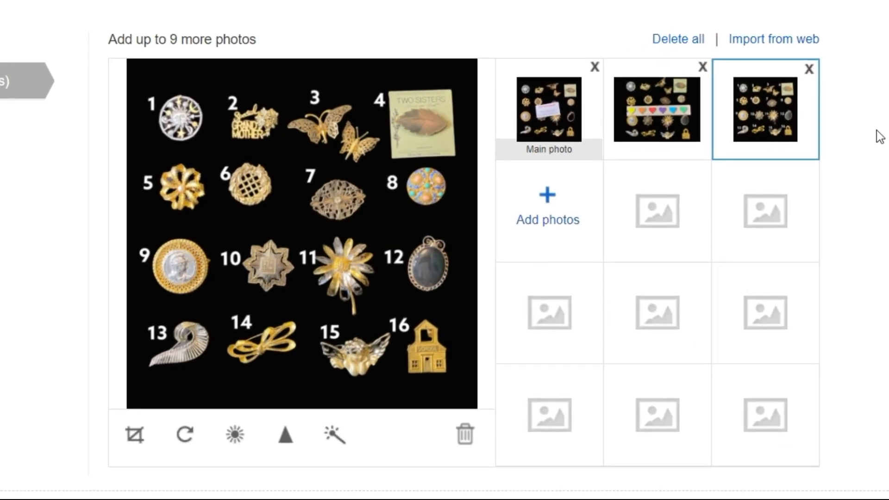
Move the numbered group picture to second place in the default photos and base the variation photos on Select Pin Option.
drag(743, 132, 662, 131)
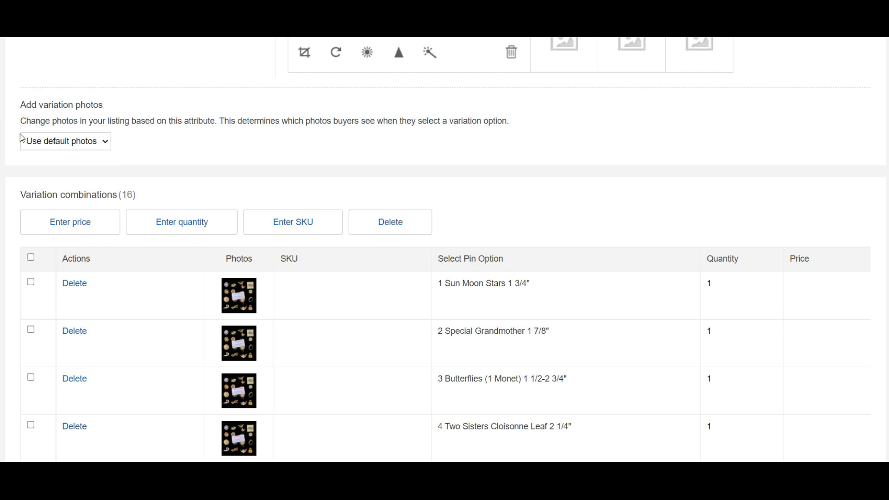
click(105, 143)
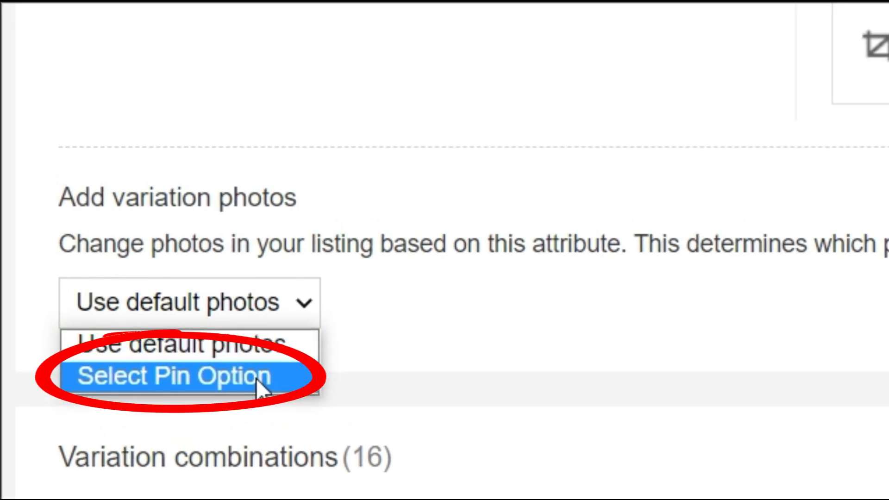
click(257, 379)
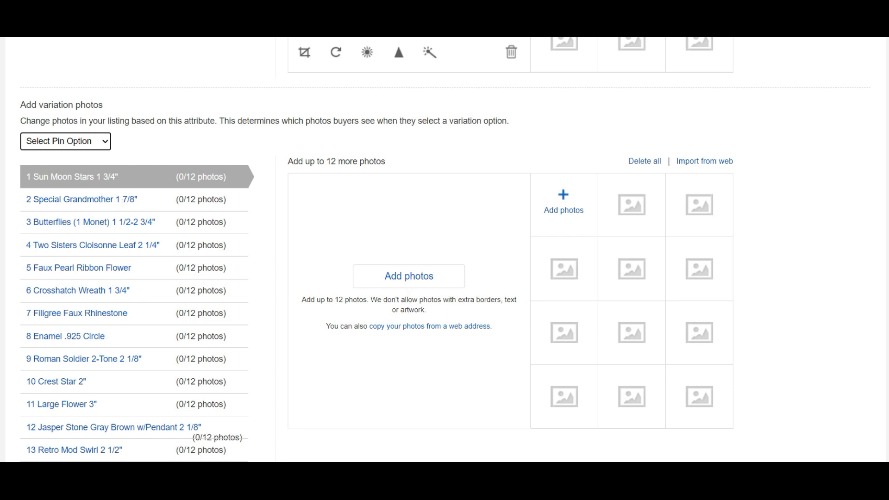
Add a photo of the pin to the "1 Sun Moon Stars 1 3/4"" variation.
scroll(444, 260, down, 2)
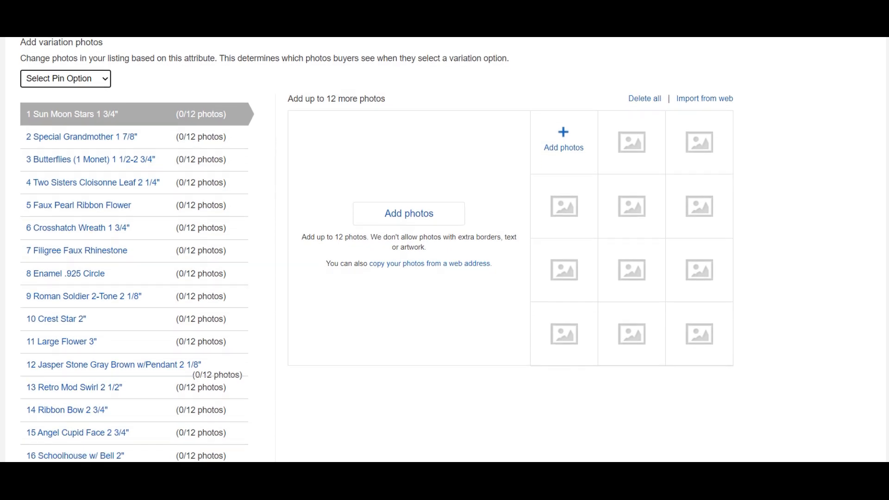
scroll(444, 259, down, 1)
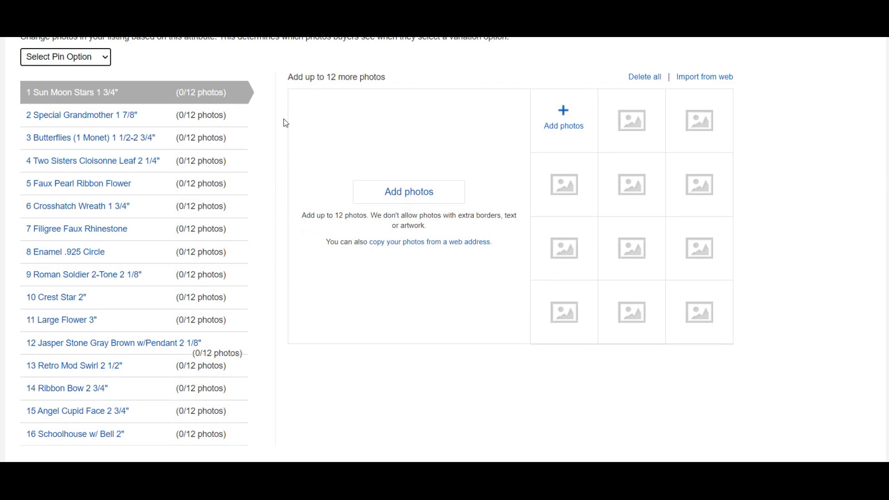
click(116, 96)
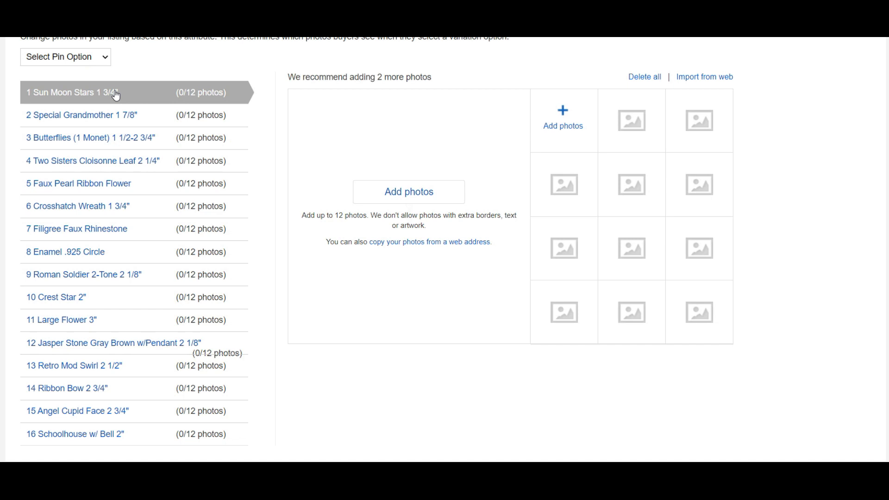
click(403, 198)
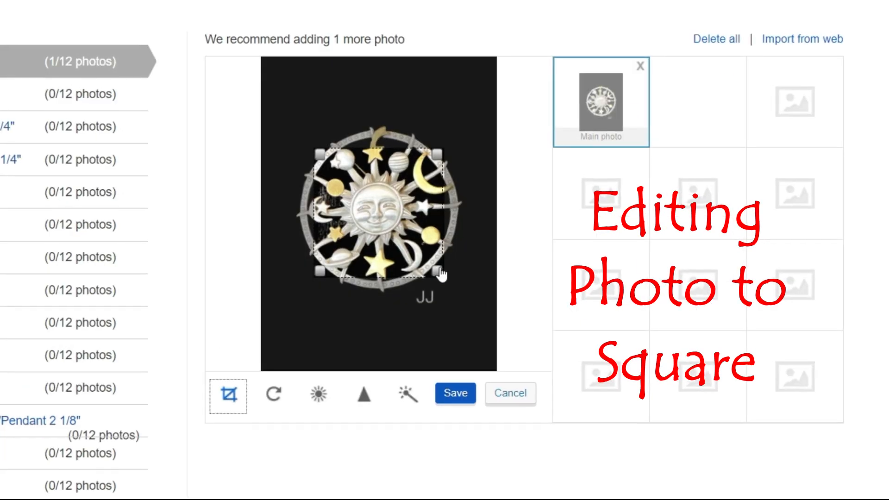
Crop the Sun Moon Stars photo to a square around the whole pin and save the edit.
drag(440, 274, 506, 327)
drag(408, 228, 363, 209)
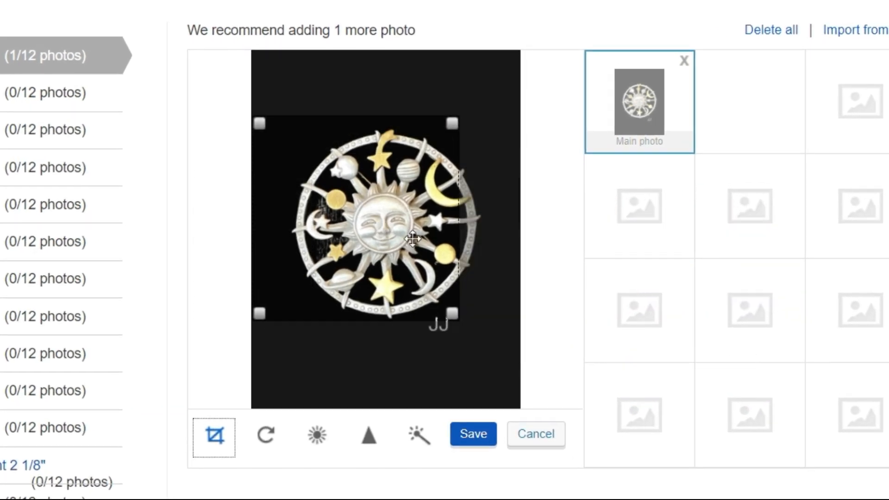
drag(452, 313, 512, 346)
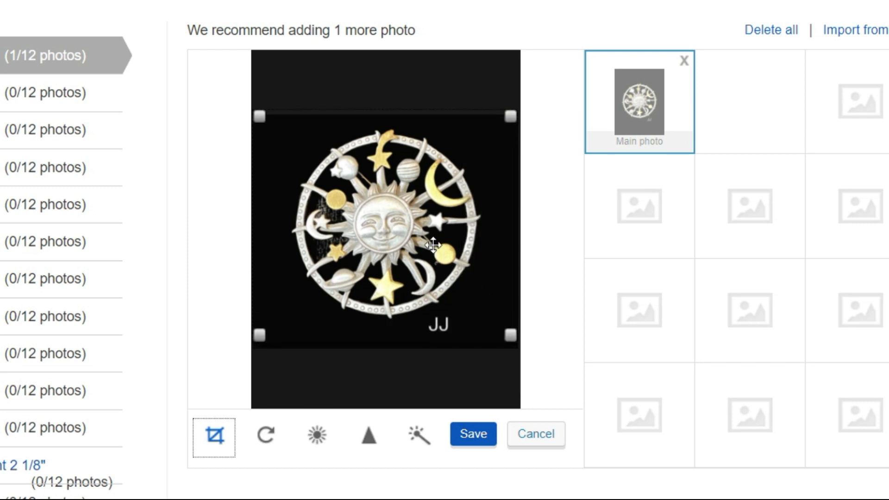
click(476, 435)
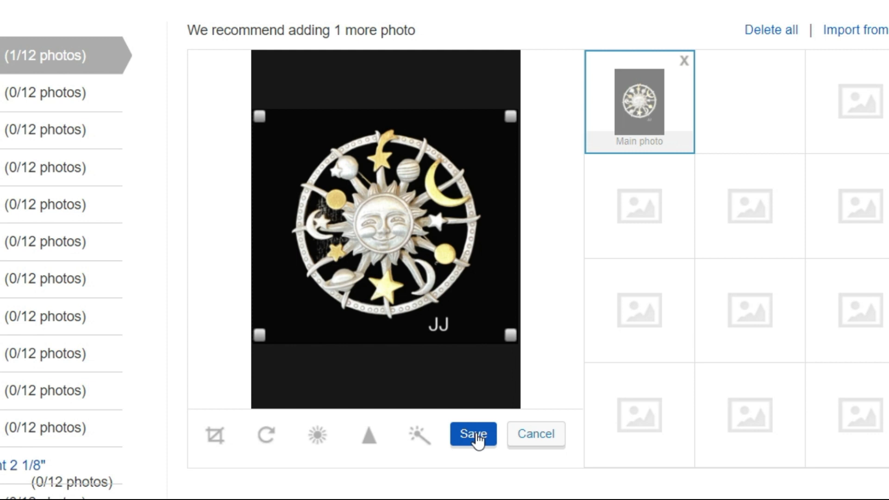
click(475, 435)
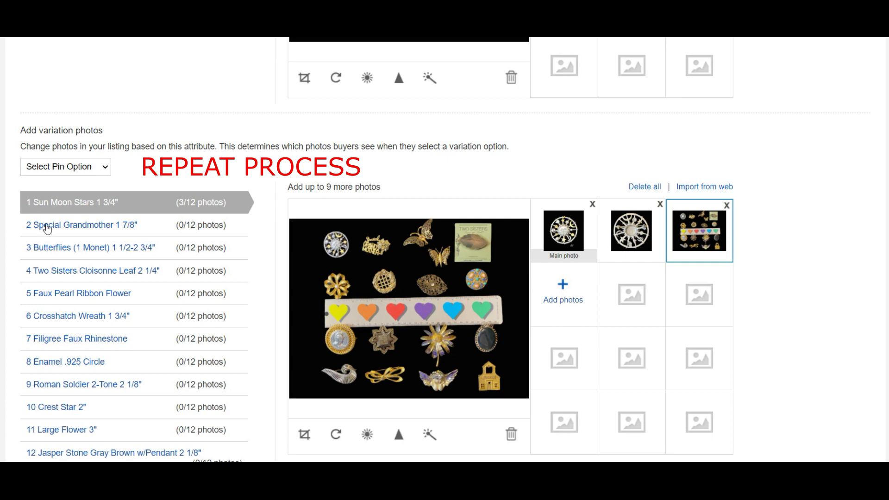
Review the variation photos of each pin option from "2 Special Grandmother 1 7/8"" through "16 Schoolhouse w/ Bell 2"".
click(47, 227)
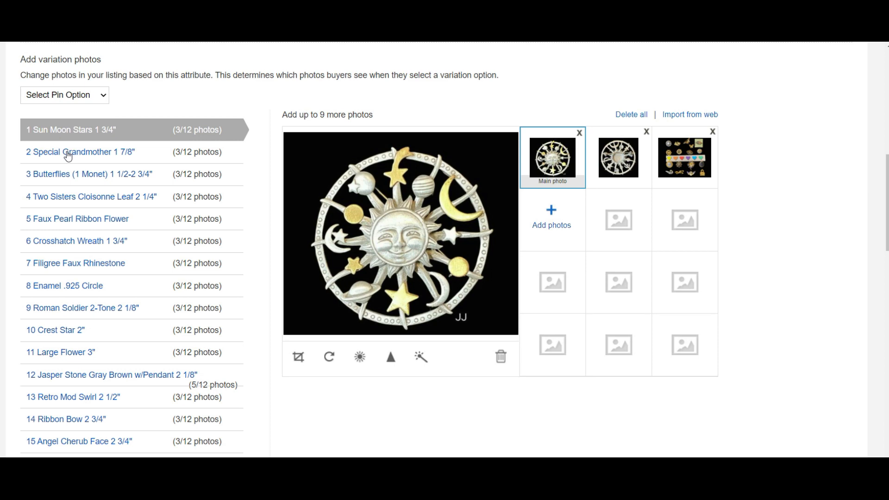
click(68, 156)
click(68, 174)
click(73, 198)
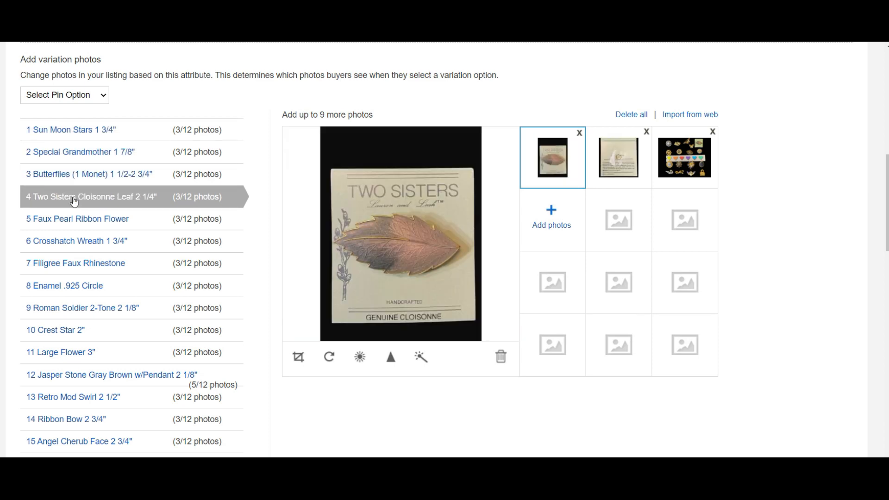
click(76, 225)
click(88, 248)
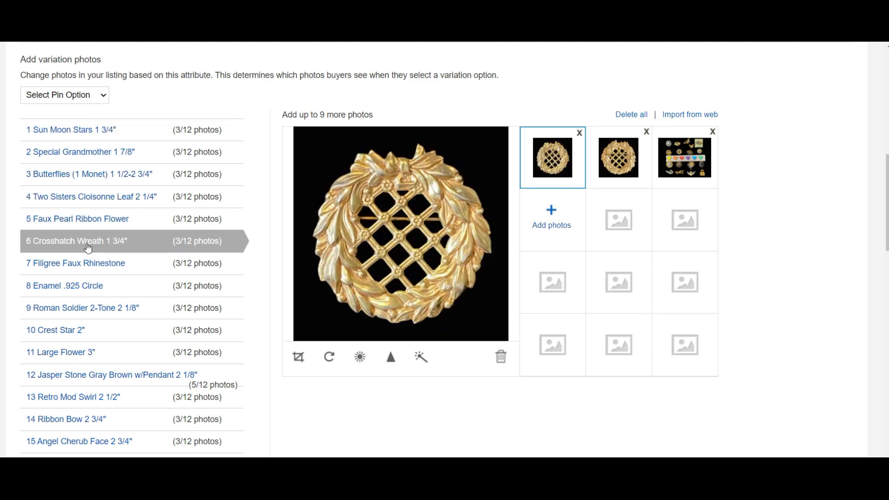
click(87, 269)
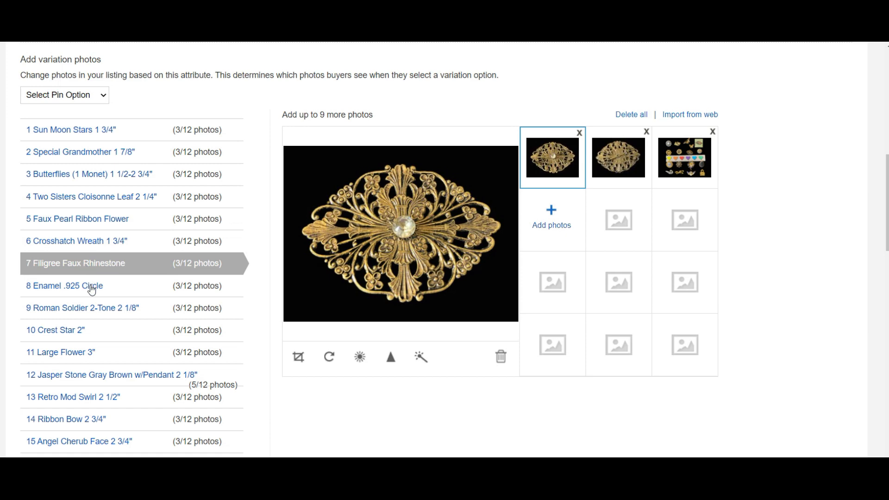
click(92, 291)
click(93, 311)
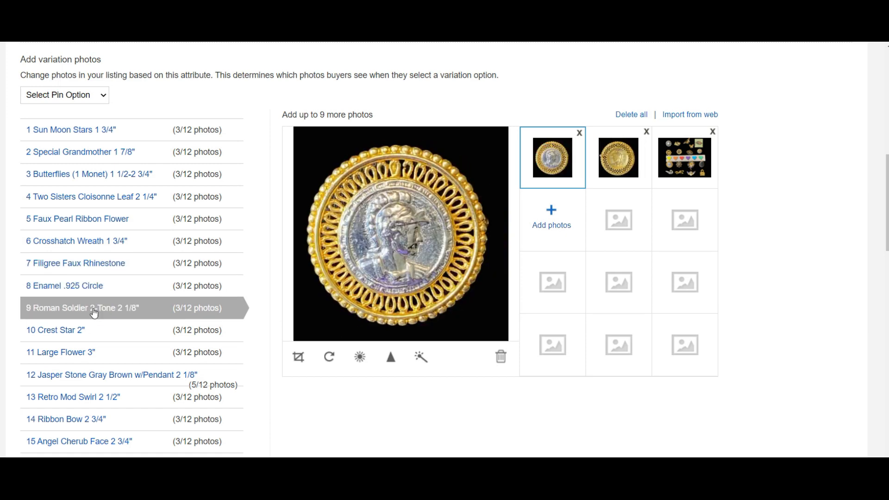
click(94, 335)
click(89, 355)
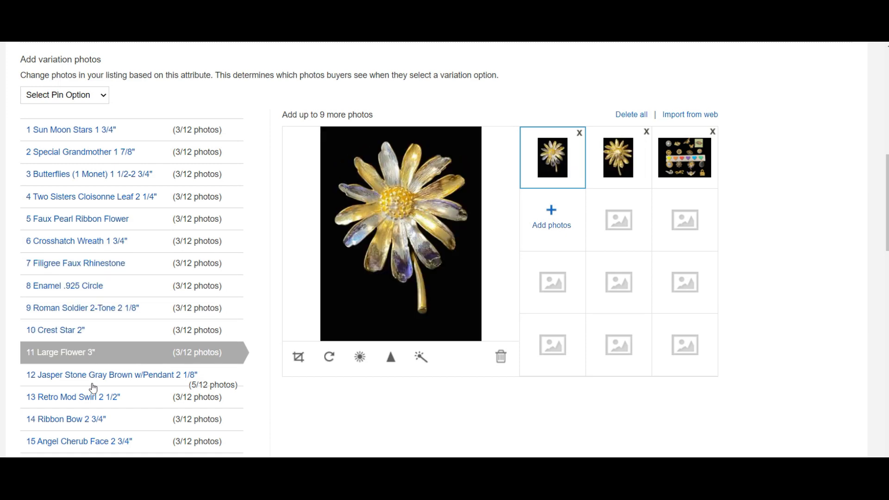
click(93, 384)
click(96, 402)
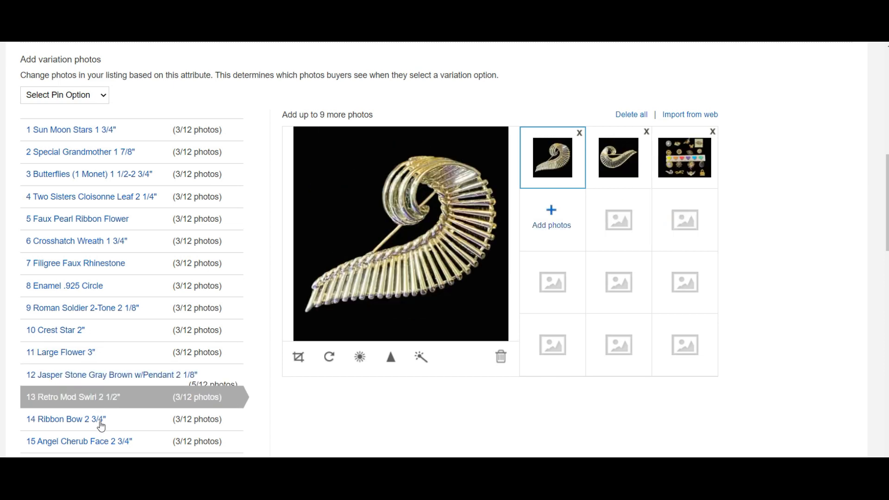
click(99, 420)
click(106, 442)
scroll(107, 443, down, 1)
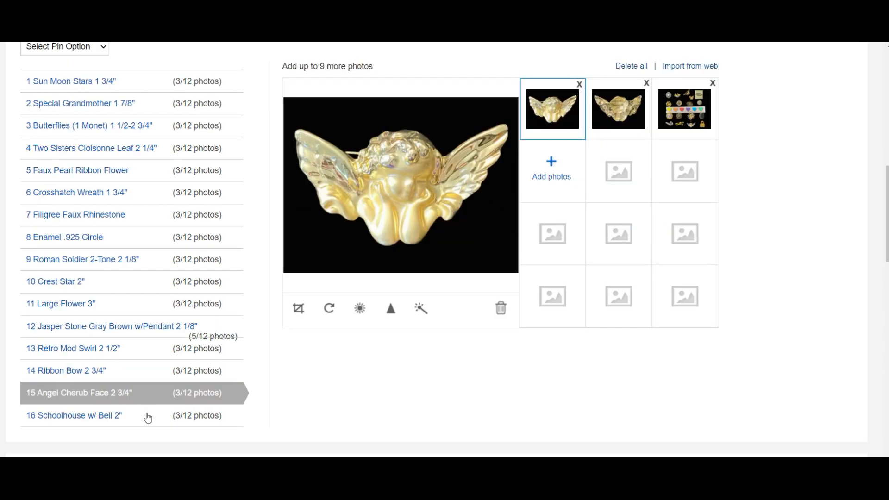
click(146, 417)
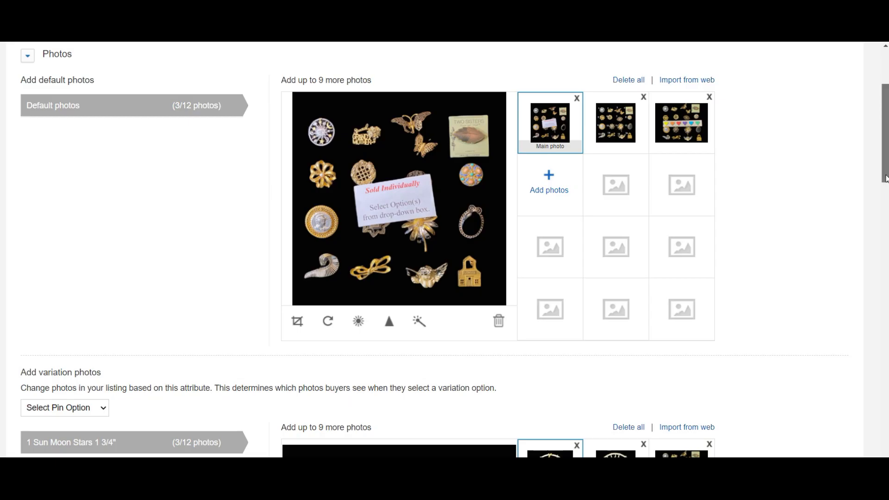
Set the price of the Roman Soldier, Crest Star and Large Flower variations to 14.95 each.
scroll(445, 250, down, 5)
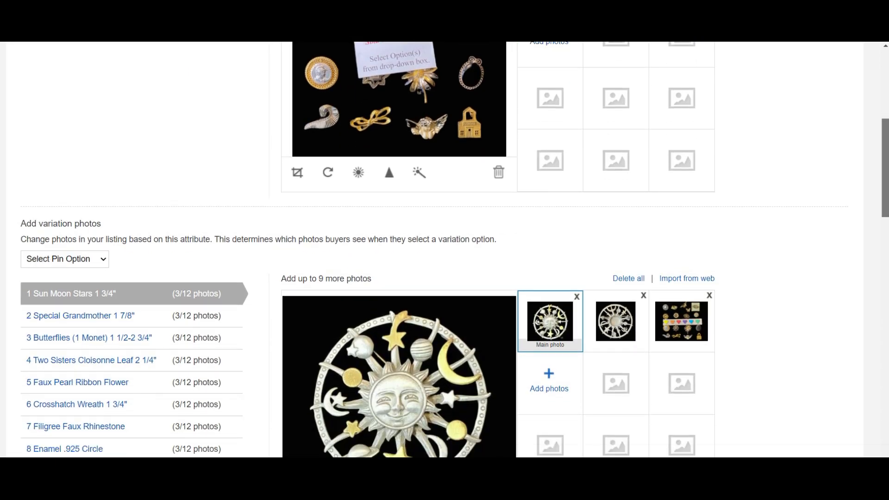
scroll(710, 70, down, 13)
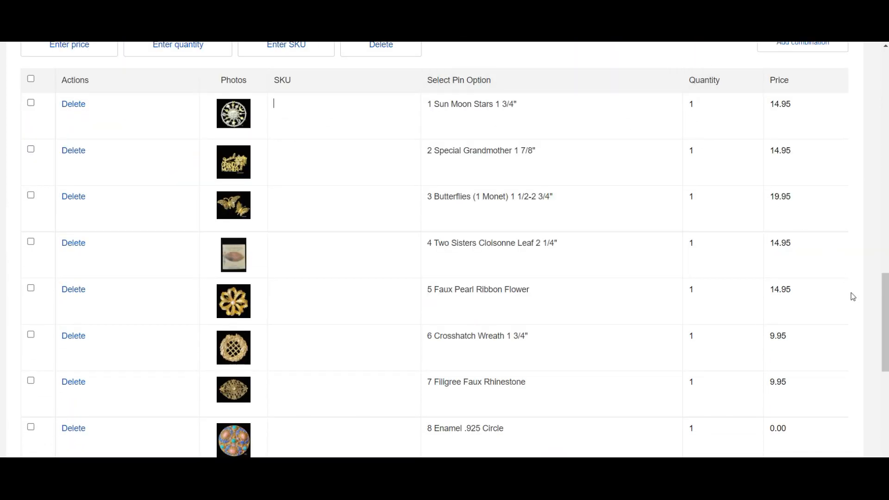
drag(886, 305, 888, 366)
double_click(794, 221)
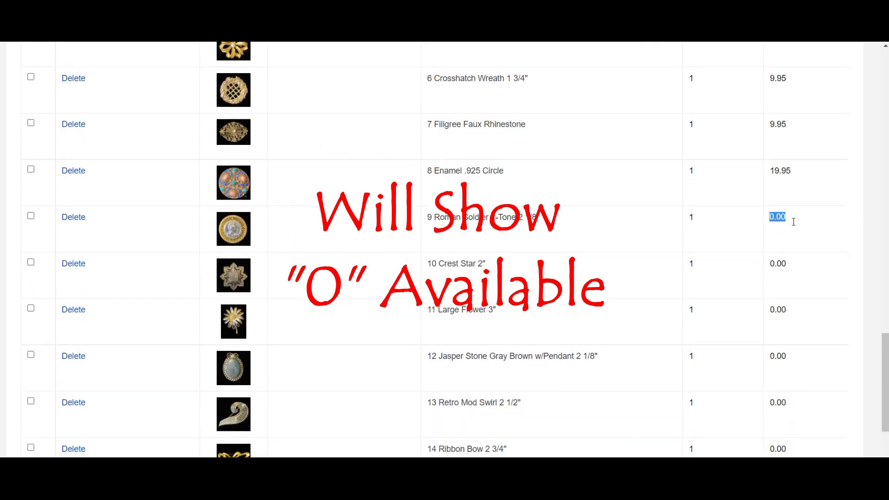
text(14.95)
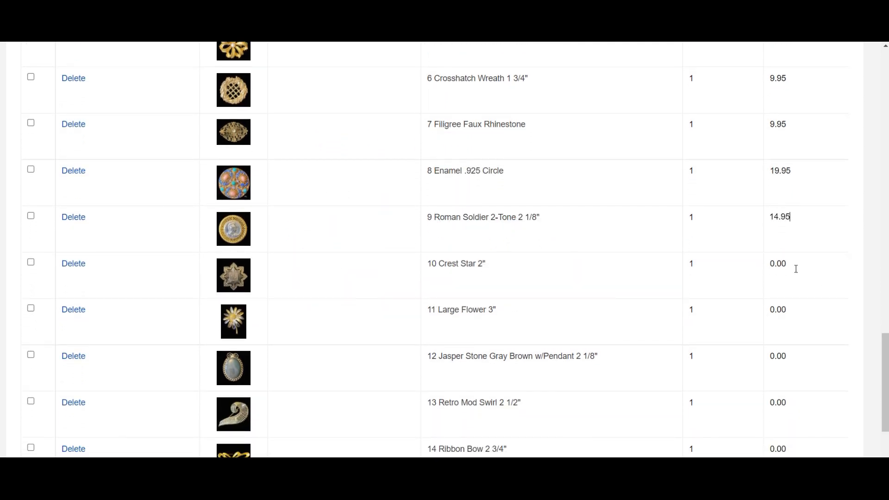
double_click(772, 264)
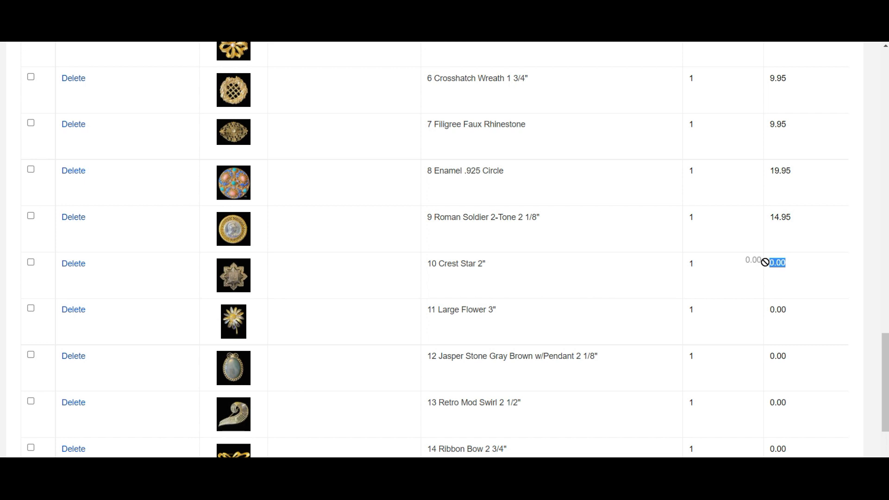
text(14.95)
double_click(793, 314)
text(14.)
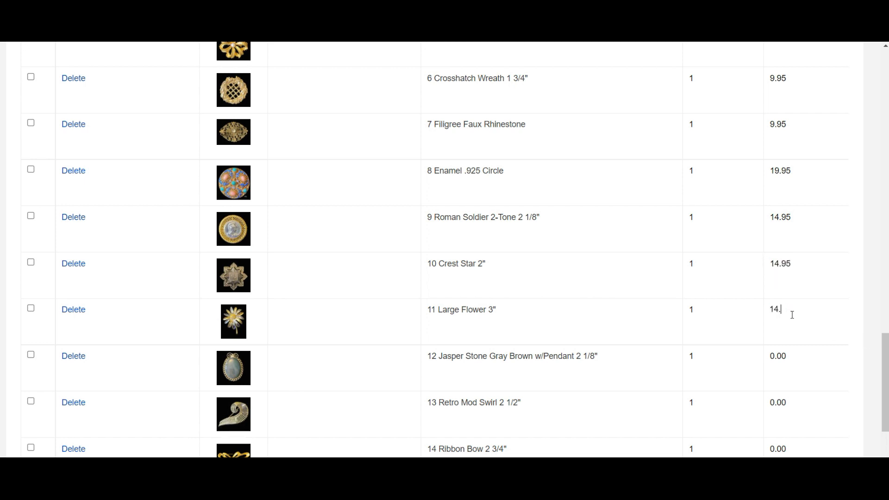
Price the Jasper Stone variation at 19.95 and the Retro Mod Swirl and Ribbon Bow at 9.95 each, then save and close the variations.
double_click(793, 365)
text(19.95)
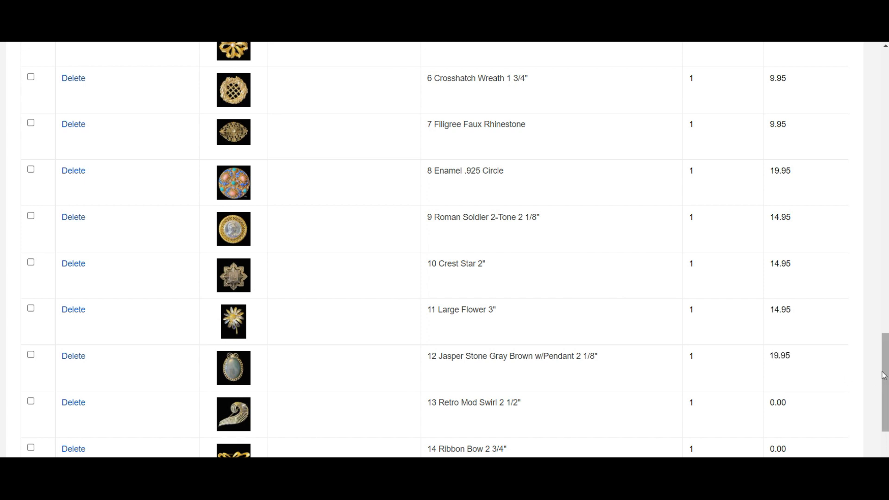
scroll(792, 365, down, 2)
double_click(782, 310)
text(9.95)
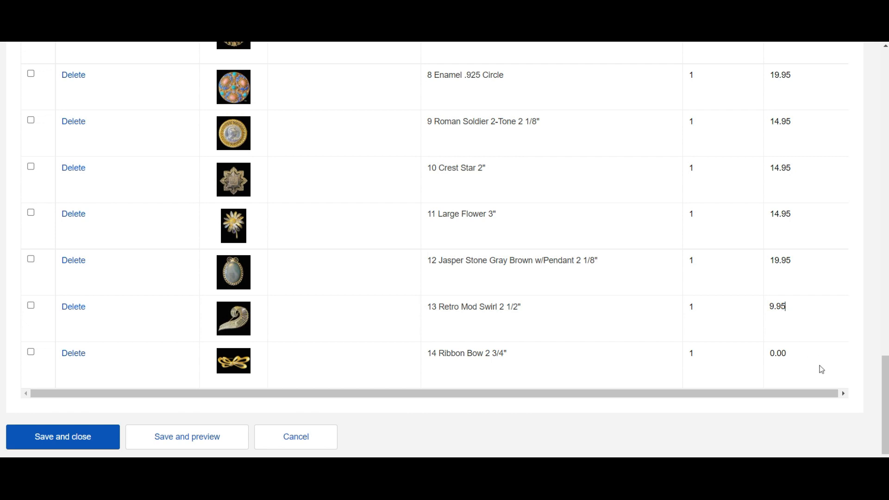
double_click(783, 358)
text(9.95)
click(87, 437)
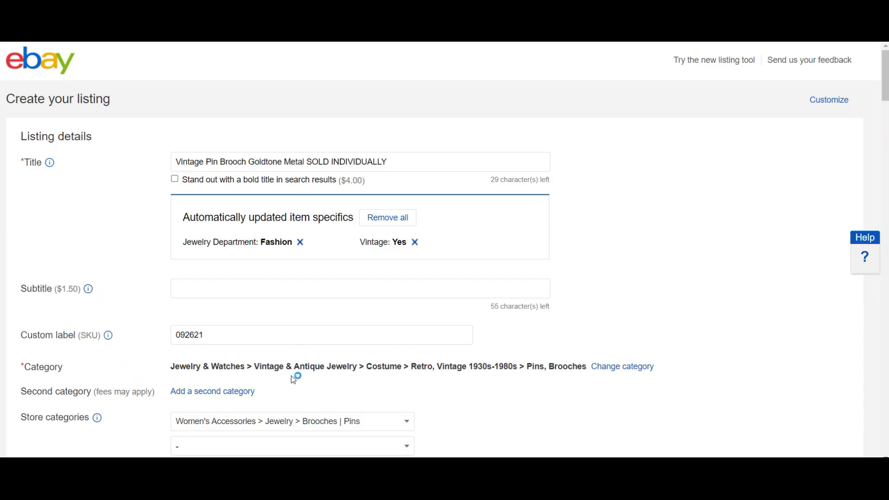
Enter the condition description "READ ALL: pre-owned, vintage lightly used. See ALL photos. SOLD INDIVIDUALLY - Selection "Option" from drop-down box.".
drag(885, 90, 885, 109)
drag(885, 110, 886, 118)
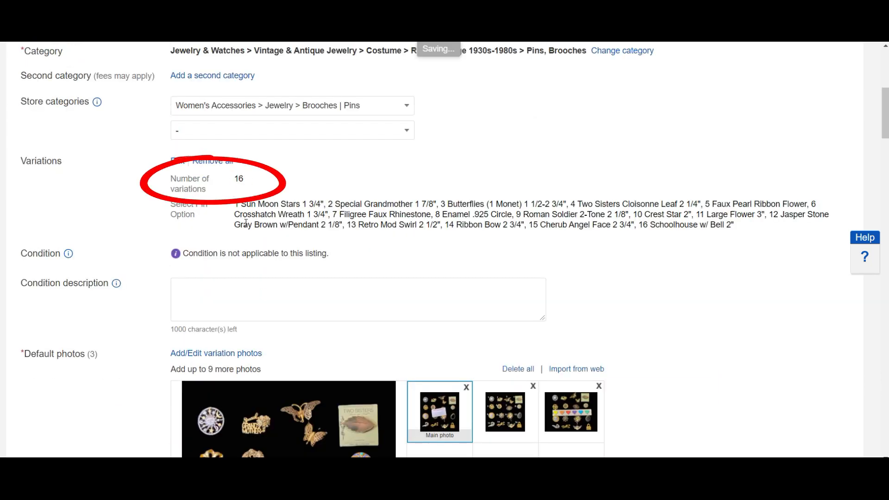
click(240, 293)
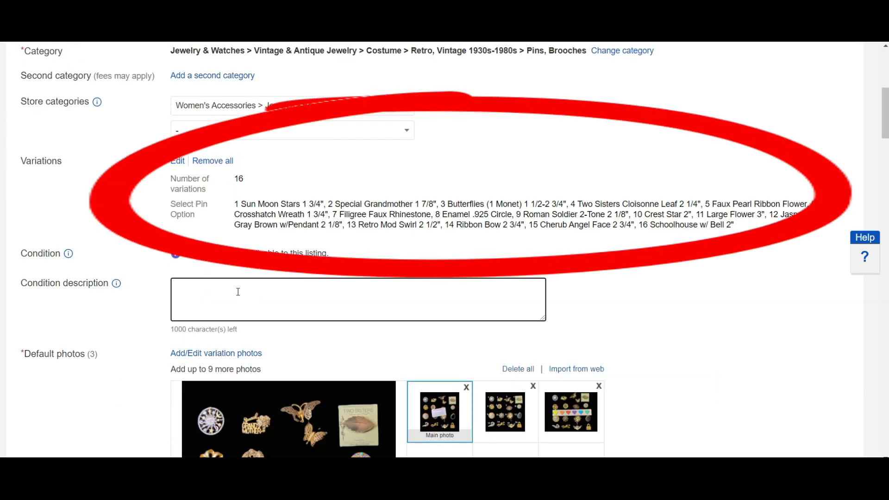
text(READ ALL: pre-owned, cvintag)
key(BackSpace)
text(vintage lightly used. )
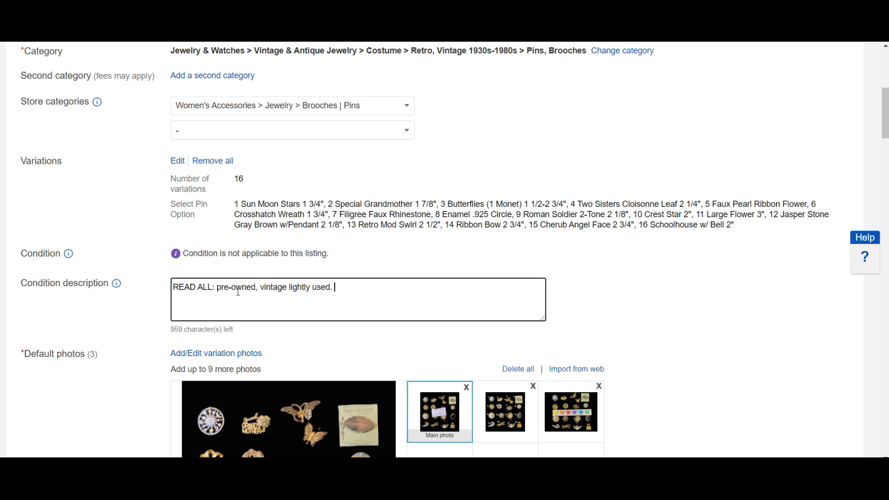
text(See ALL photos. SOLD I)
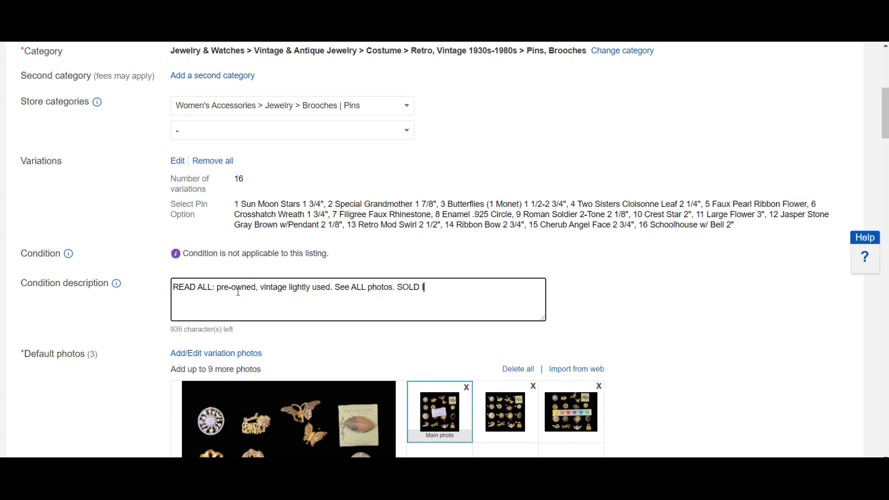
text(NDIVIDUALLY - Selection "Option" from drop-down box.)
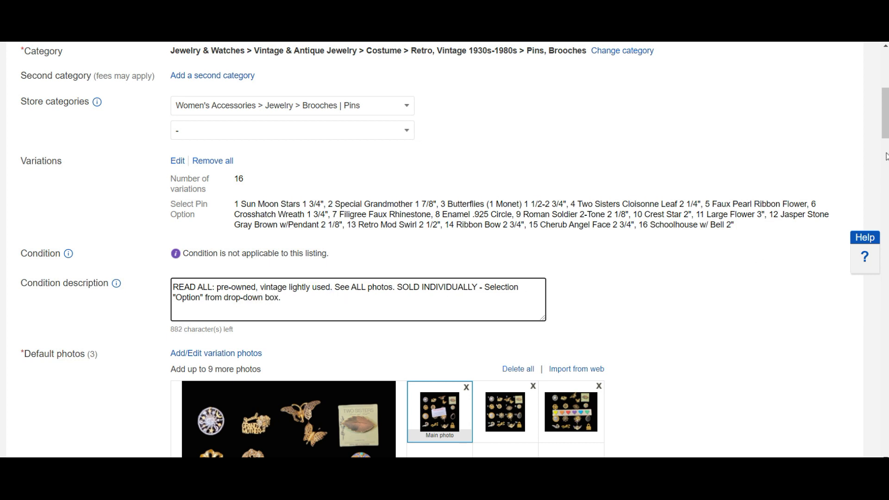
scroll(284, 298, down, 1)
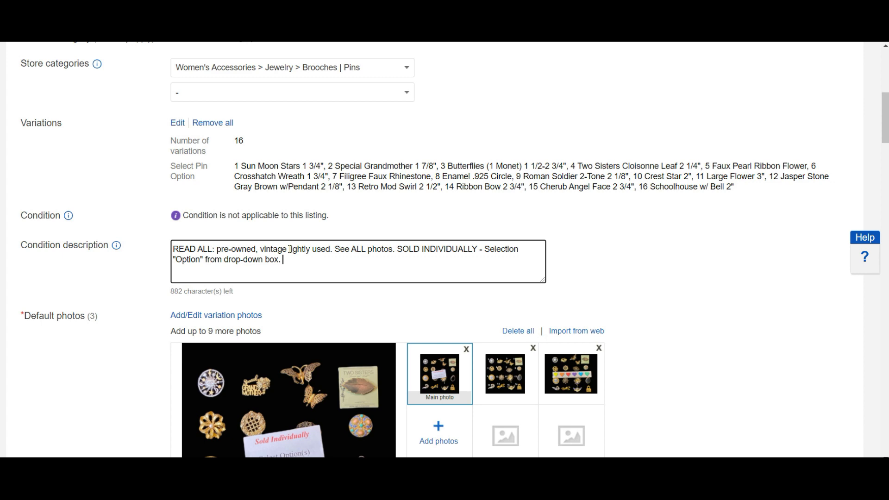
Insert "good condition," before "lightly used" in the condition description.
text(good condition,)
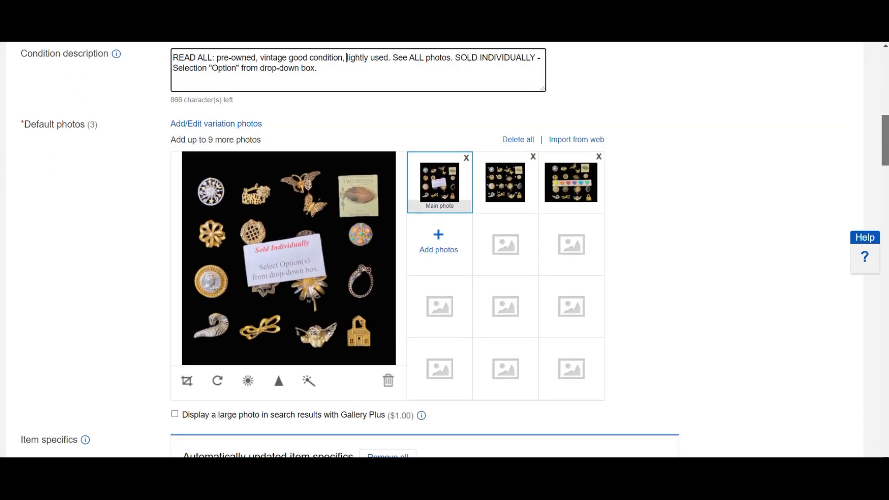
Set the item specifics to brand Unbranded, metal Assorted, material Mixed Materials and country of manufacture Unknown.
scroll(445, 250, down, 6)
scroll(206, 208, down, 3)
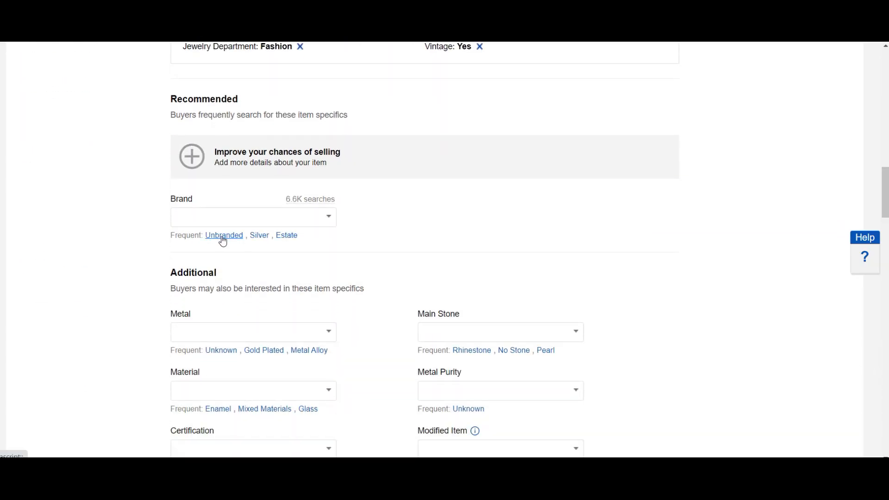
click(224, 240)
click(216, 319)
text(Assorted)
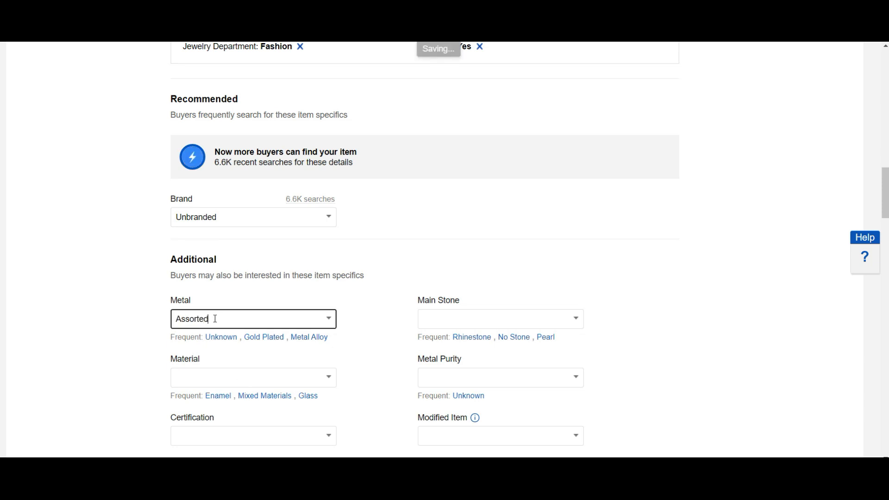
click(365, 340)
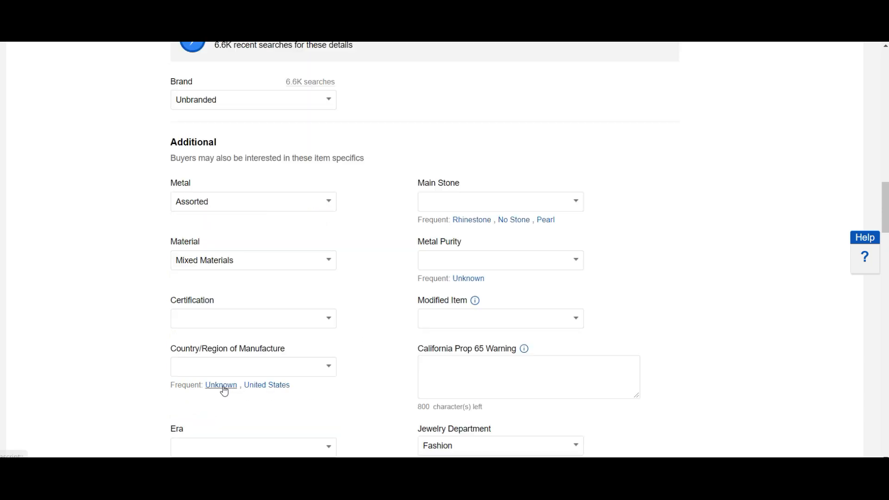
click(224, 386)
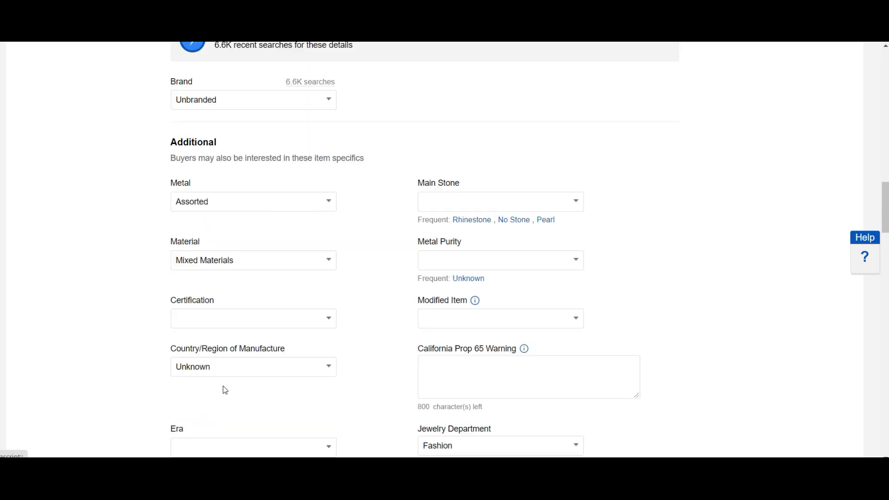
scroll(314, 344, down, 6)
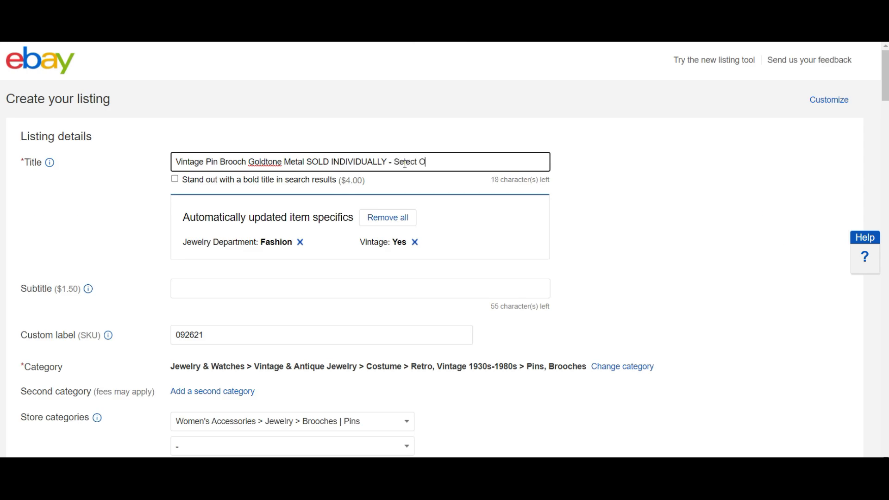
Rewrite the listing title as "VTG Pin Brooch Goldtone Pewter Enamel Metal SOLD INDIVIDUALLY - Select Option".
text(Pewe)
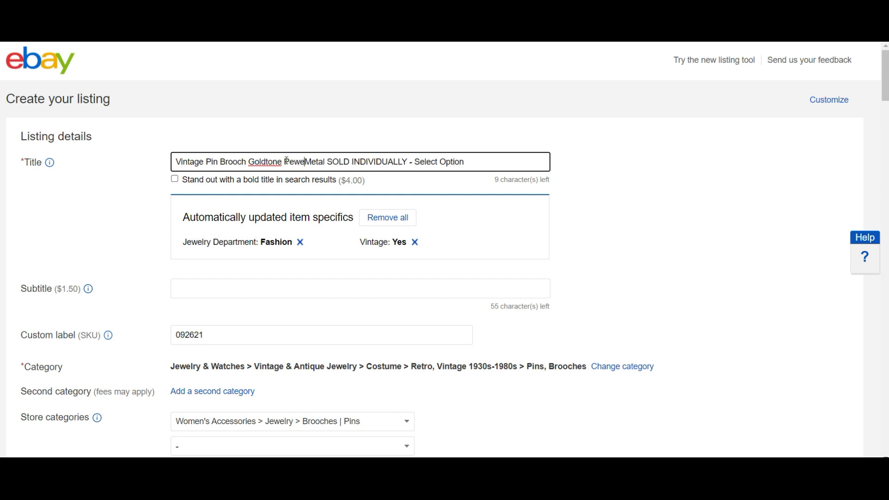
key(BackSpace)
text(ter Enamel)
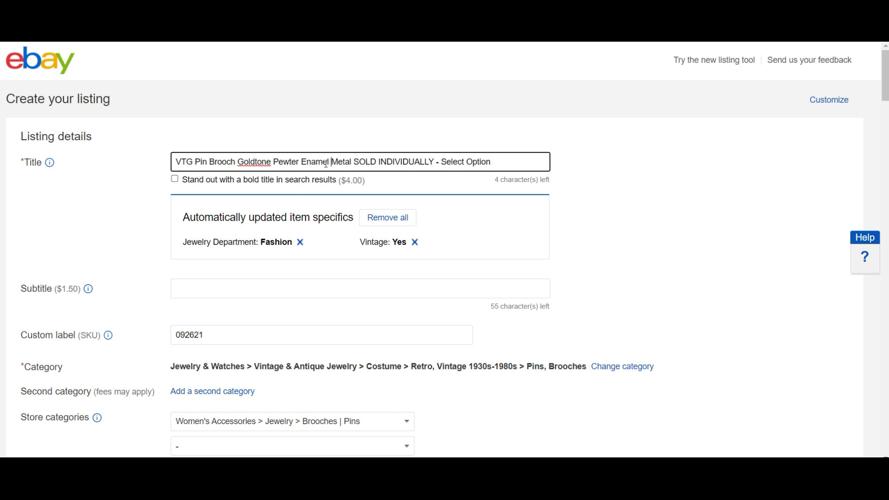
Copy the complete listing title into the empty item description.
drag(174, 163, 409, 164)
drag(482, 163, 492, 162)
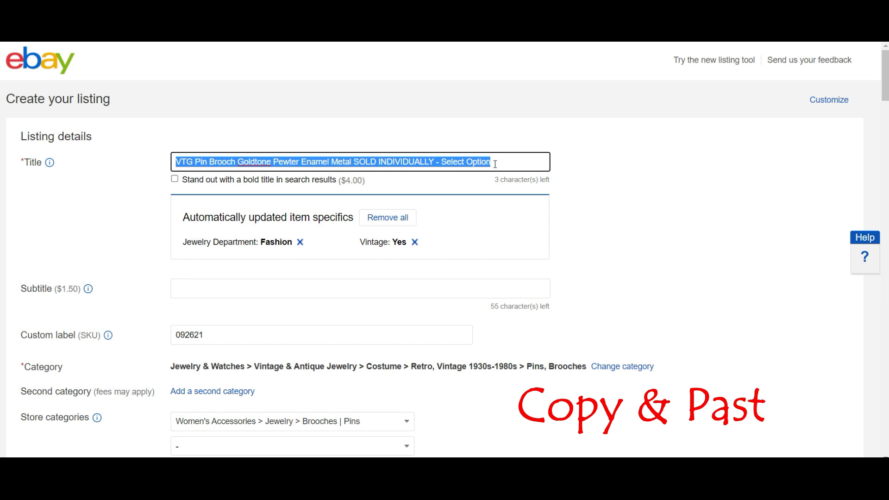
right_click(491, 163)
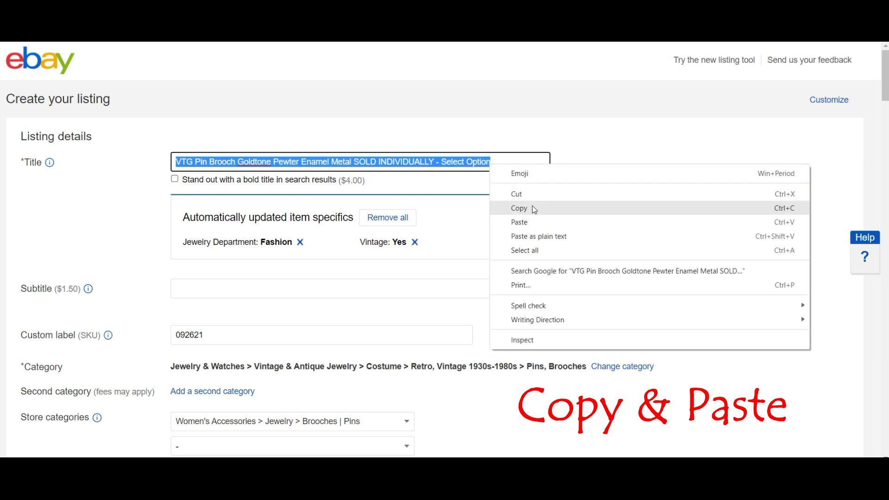
click(534, 209)
scroll(532, 209, down, 15)
right_click(271, 264)
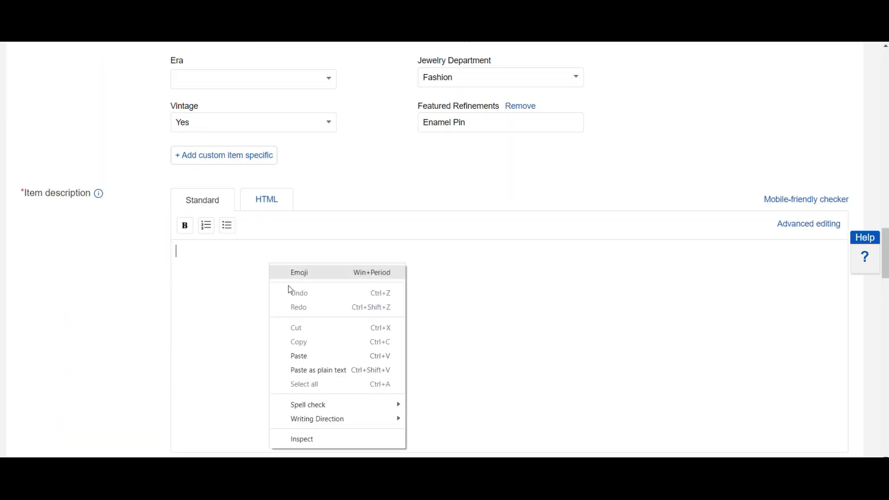
click(325, 357)
Add a "CONDITION:" line below the title in the item description and copy the full condition description text after it.
key(Return)
text(CONDITION)
scroll(579, 139, up, 15)
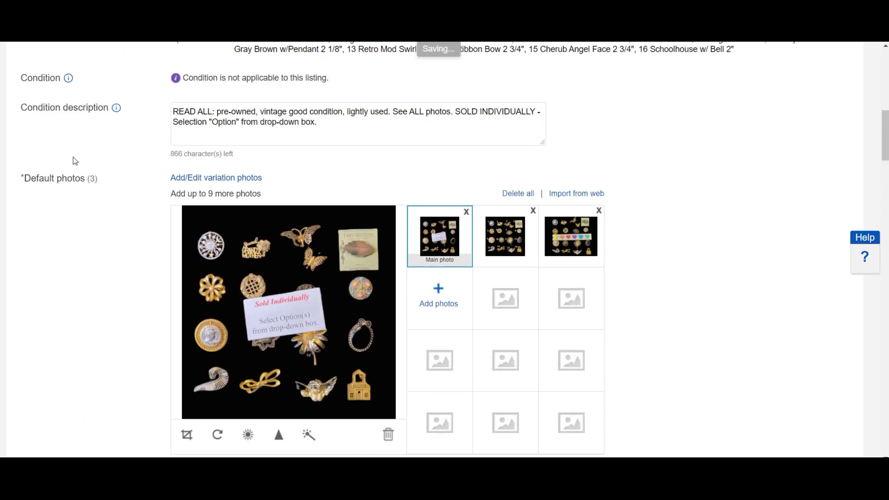
drag(172, 111, 317, 122)
right_click(318, 121)
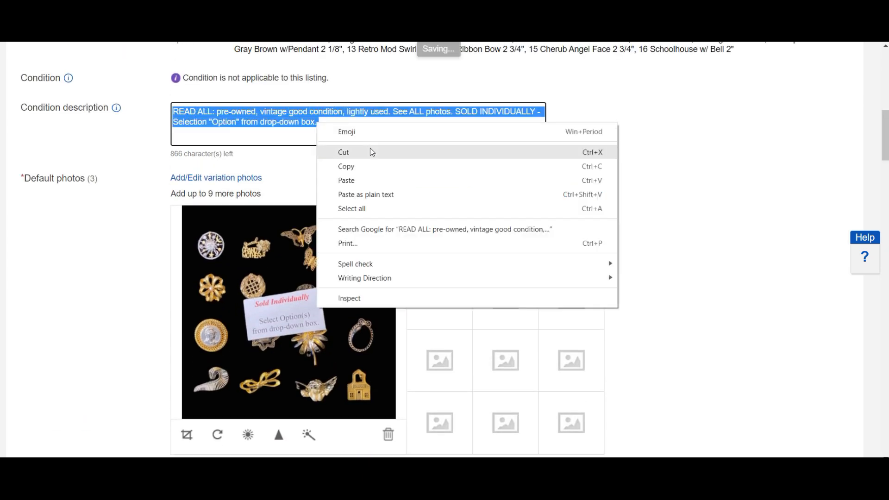
click(365, 170)
scroll(363, 173, down, 15)
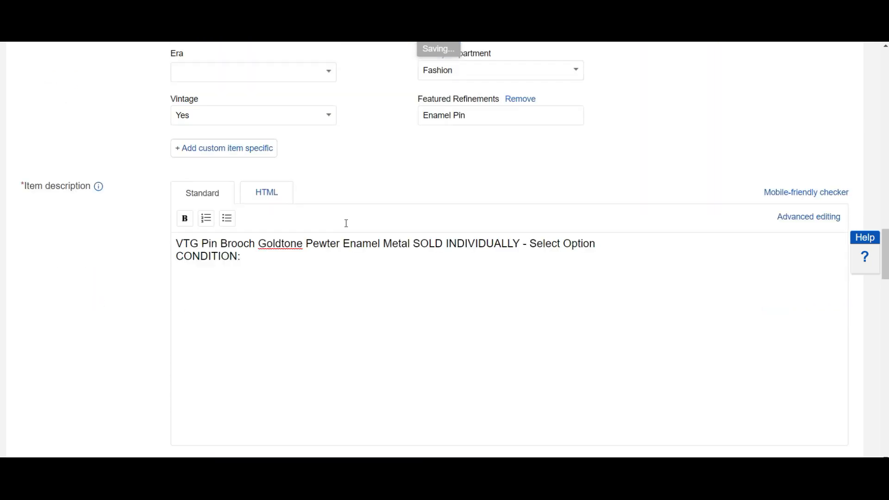
right_click(264, 140)
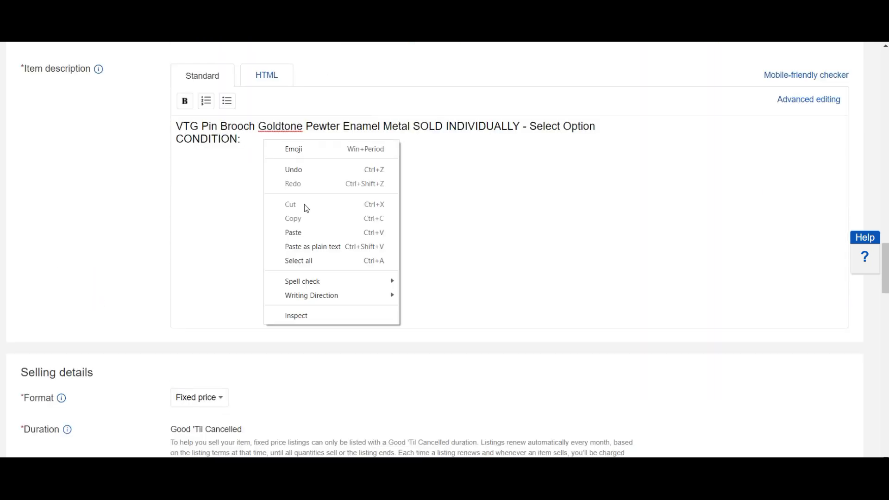
click(305, 233)
End the item description with the lines "Packaged carefully and mailed best way with tracking." and "Thank you, Avante Ave".
key(Return)
text(Packaged carefully and mailed best way with tracking.)
key(Return)
text(Thank you, Avante Ave)
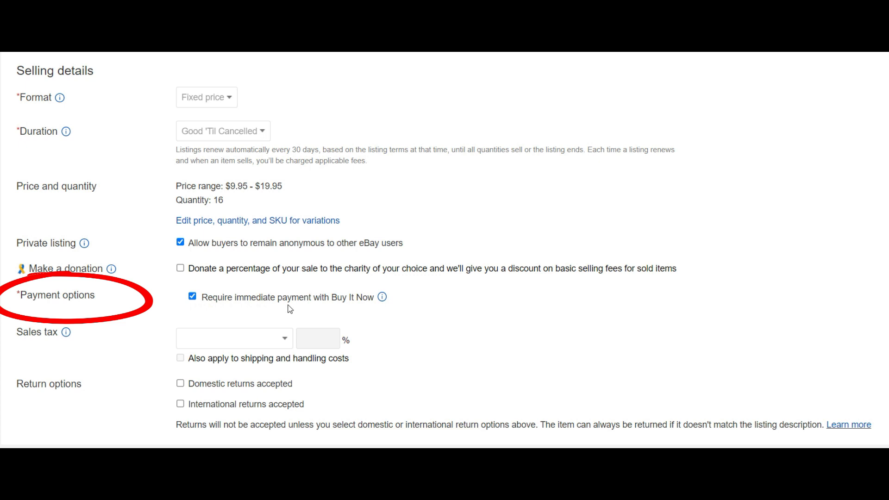
Turn off the immediate payment requirement for Buy It Now.
click(193, 299)
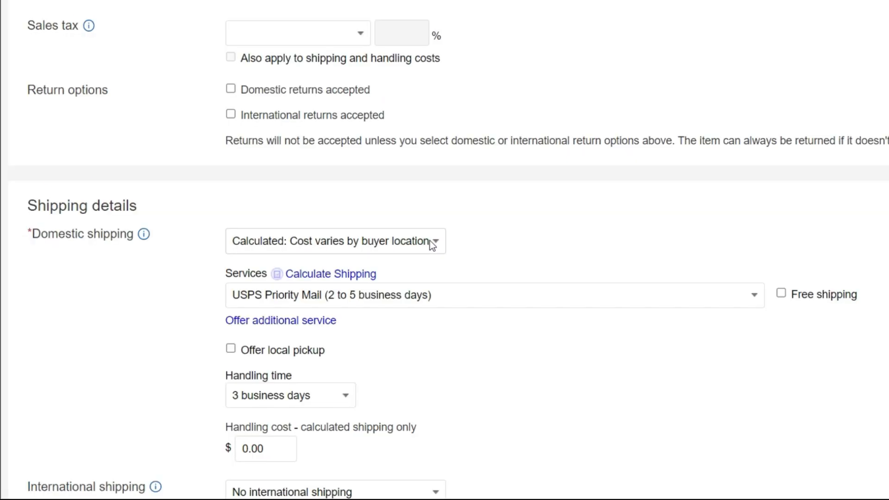
Set domestic shipping to flat rate with USPS First Class at 3.95 and 1.00 for each additional item.
click(327, 240)
click(325, 259)
click(417, 342)
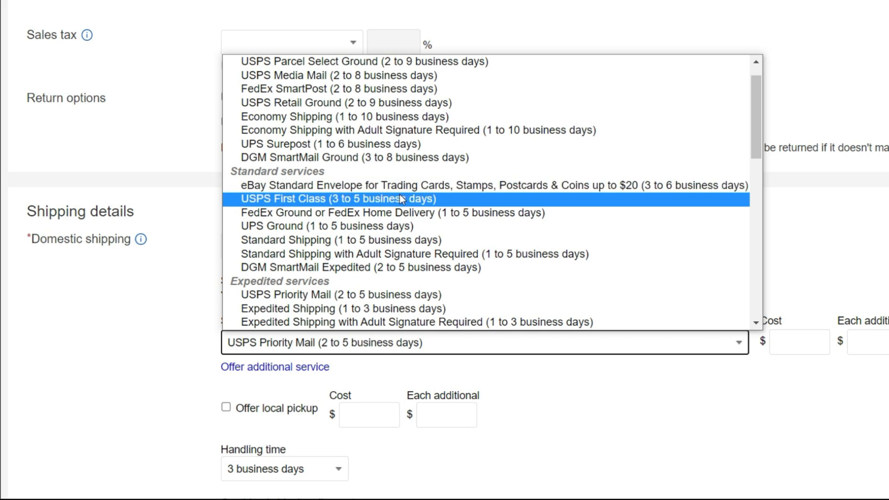
click(404, 199)
click(757, 342)
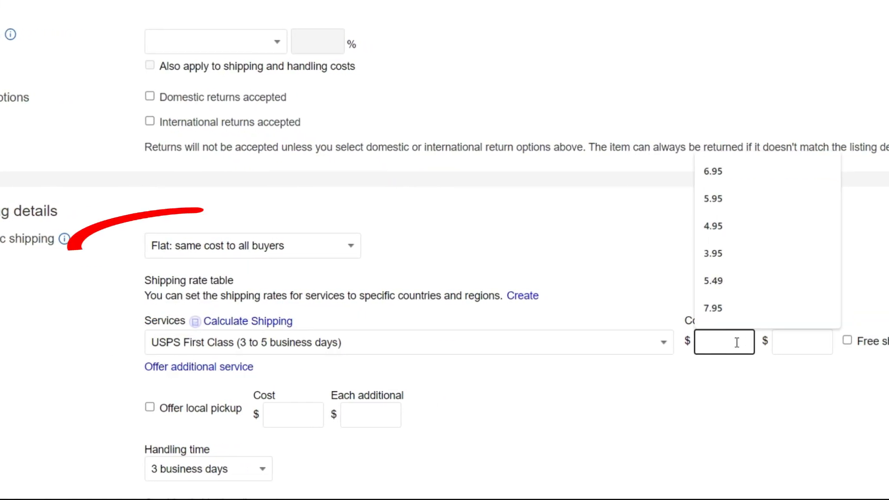
text(3.95)
click(734, 343)
text(1.00)
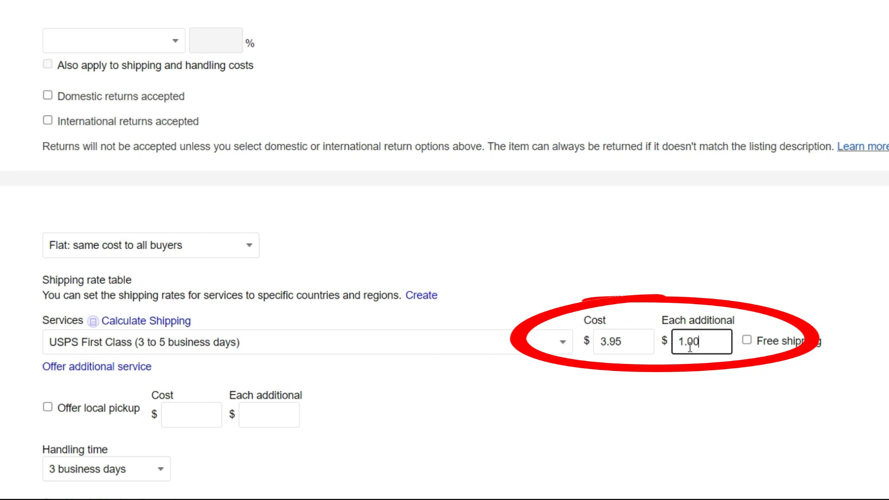
Choose a handling time of 3 business days and a package weight of 1 lb. or less.
click(155, 471)
click(155, 472)
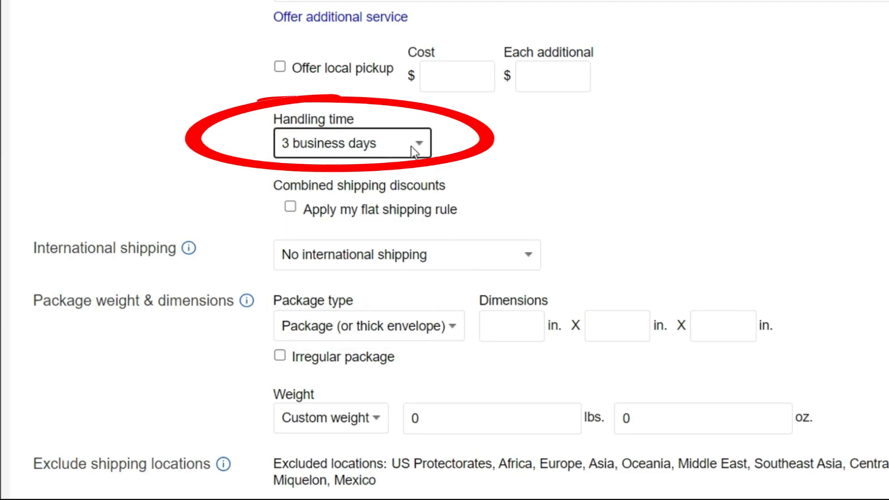
click(352, 417)
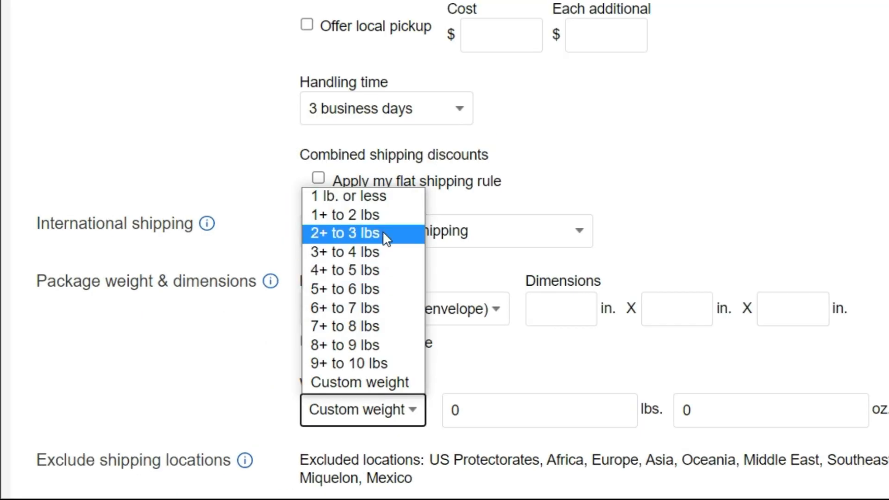
click(388, 197)
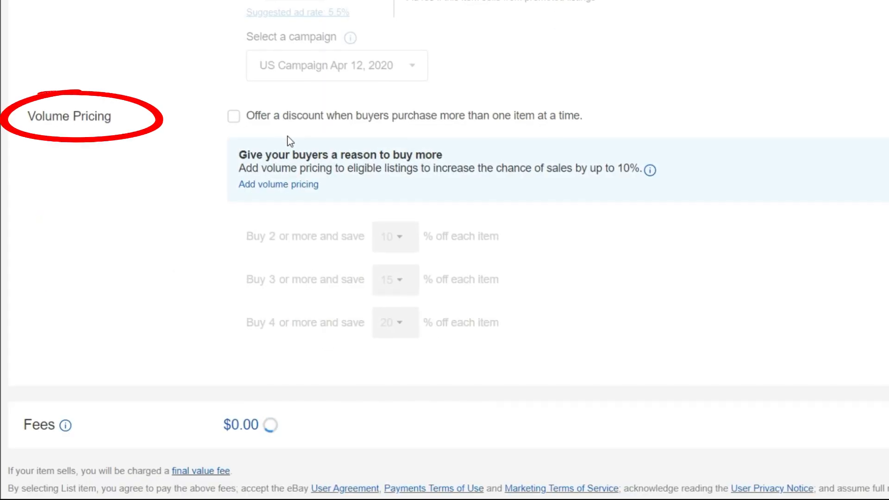
Enable volume pricing with 10% off for two or more items, 12% for three or more and 15% for four or more.
click(234, 116)
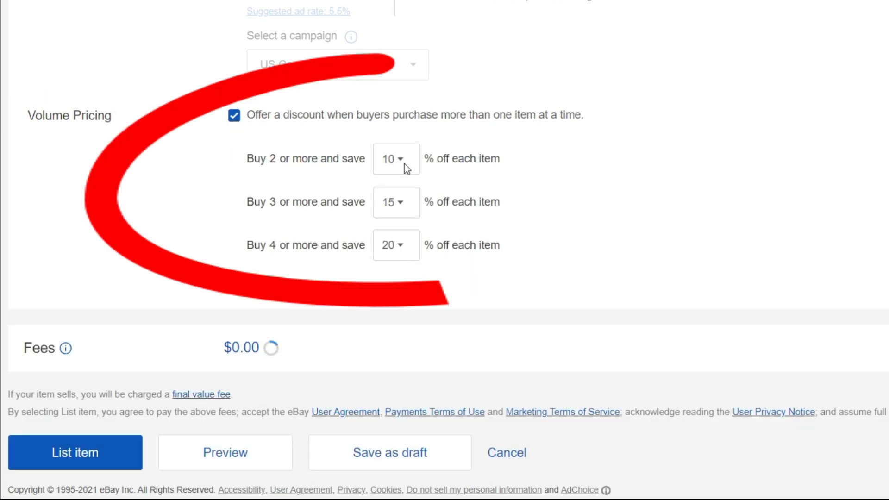
click(398, 204)
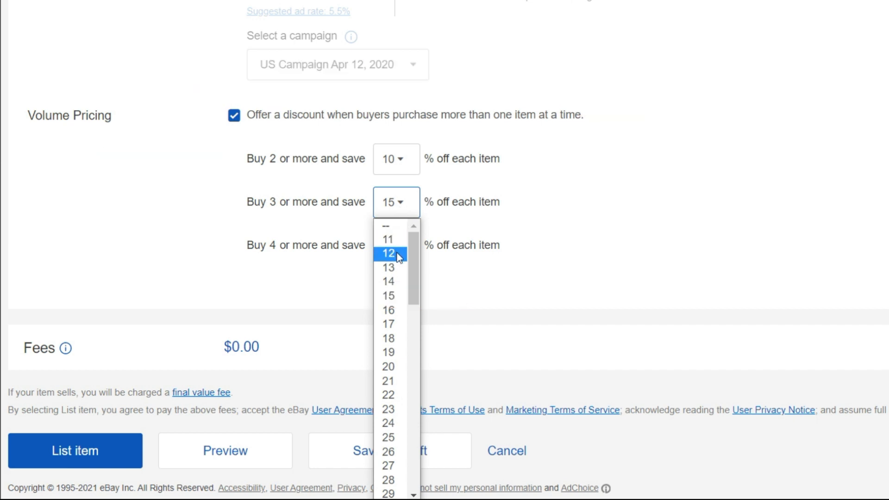
click(394, 253)
click(404, 247)
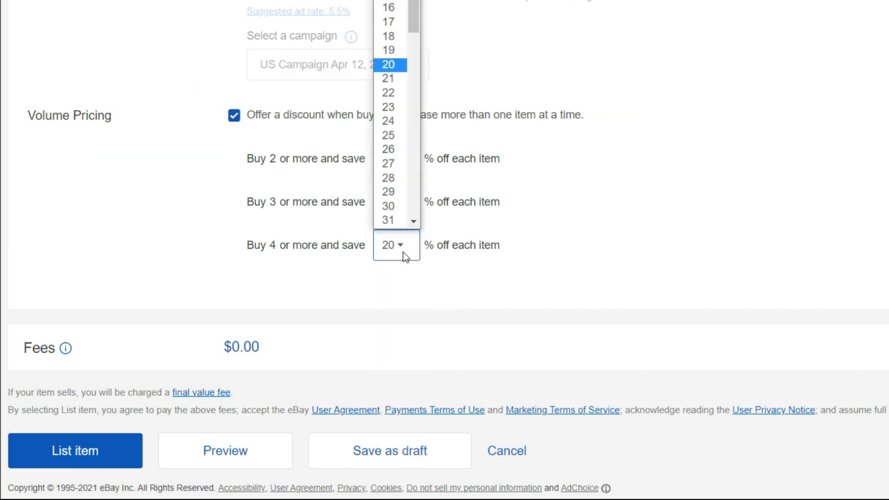
click(400, 1)
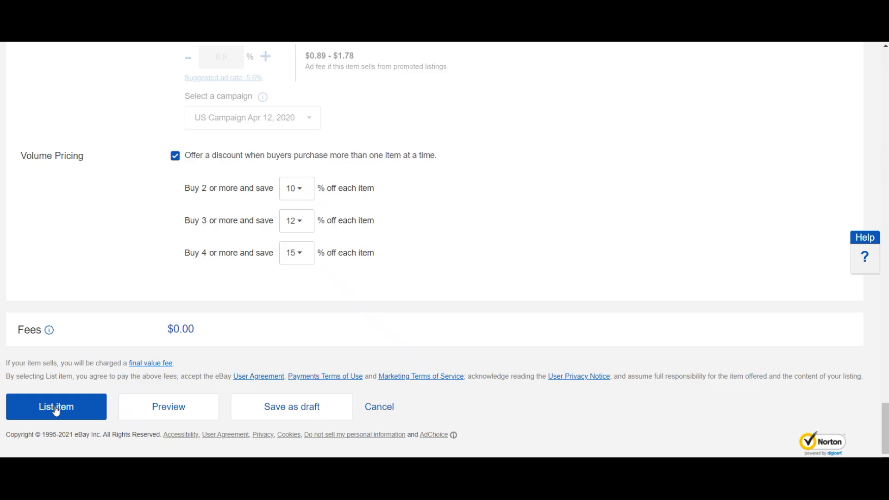
Publish the finished brooch listing.
click(54, 405)
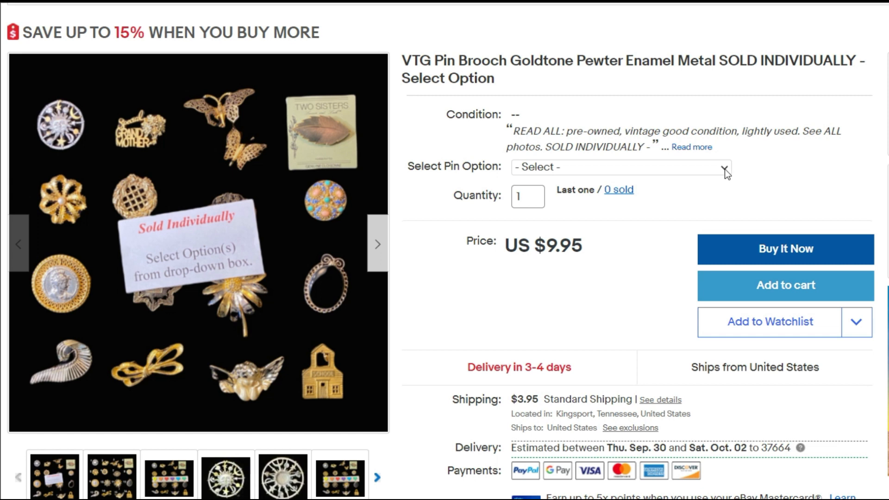
In the published listing, examine the photos and prices of pin options 1 Sun Moon Stars, 2 Special Grandmother and 3 Butterflies.
click(724, 169)
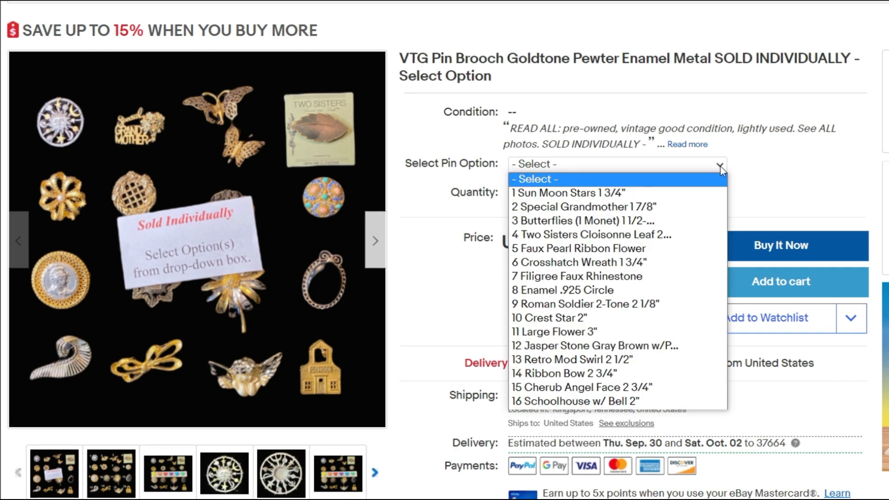
click(704, 193)
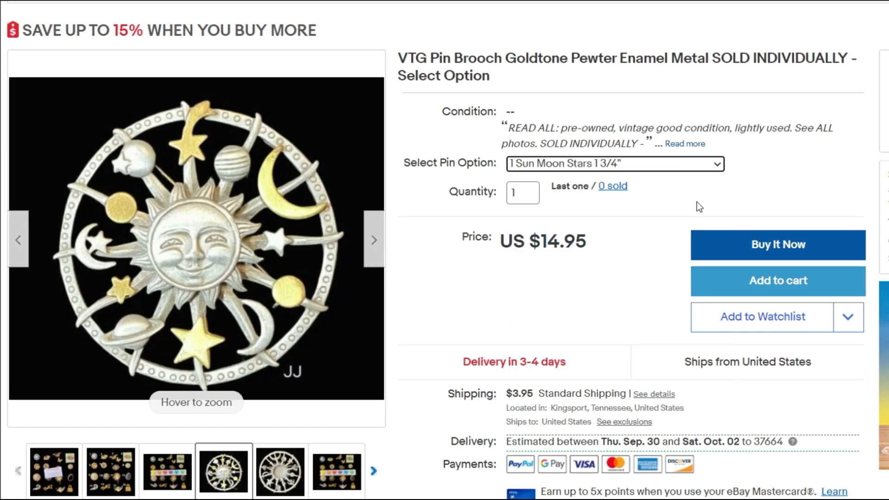
click(374, 252)
click(374, 254)
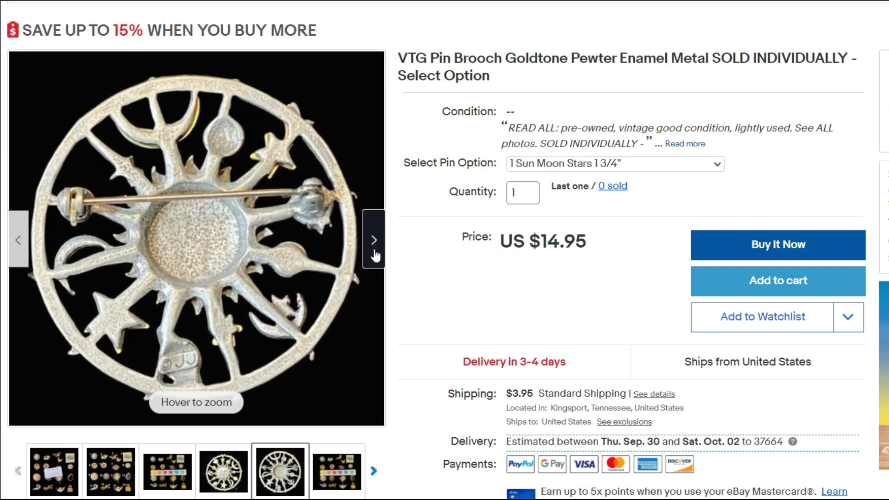
click(716, 165)
click(638, 210)
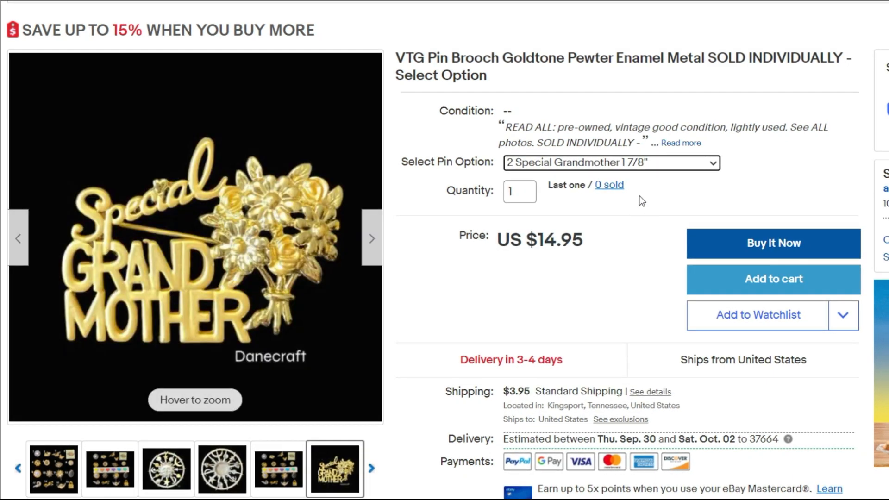
click(371, 240)
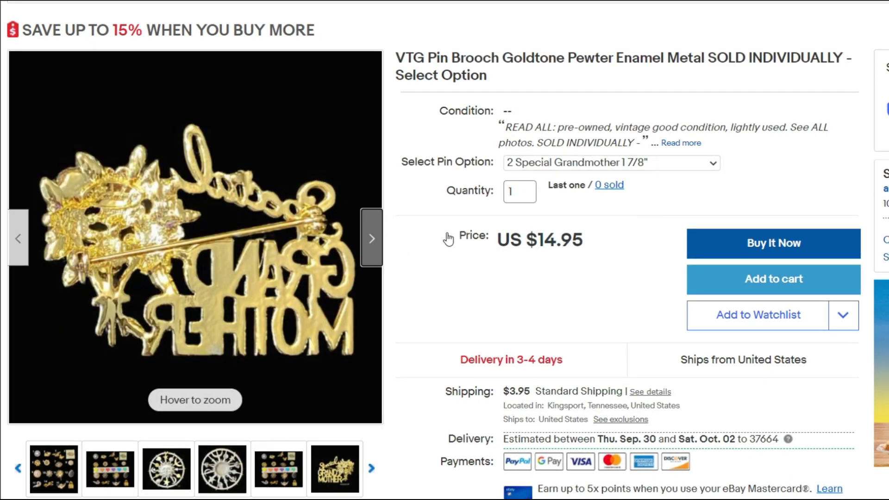
click(716, 165)
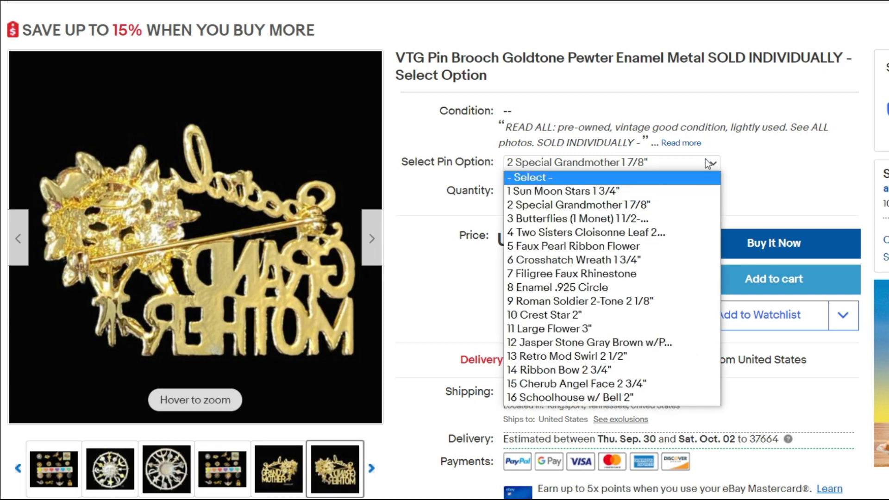
click(625, 221)
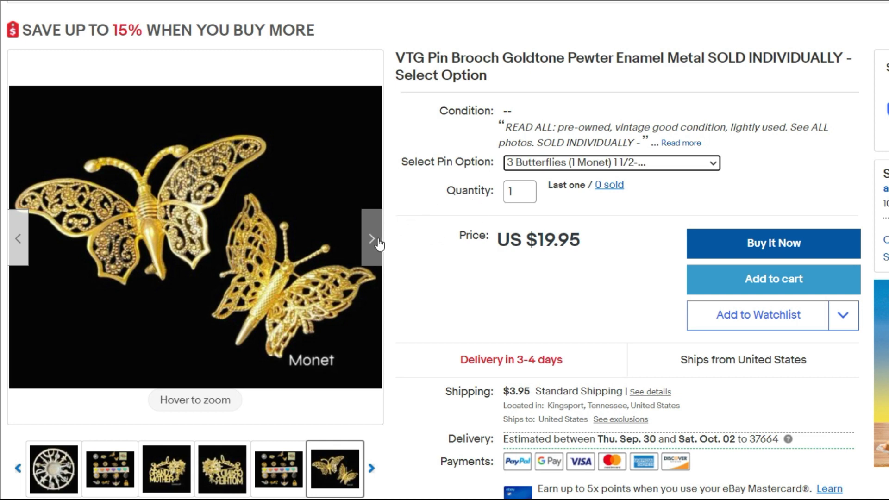
View the remaining photos of the butterflies option, then switch to option 4 Two Sisters Cloisonne Leaf.
click(376, 242)
click(374, 242)
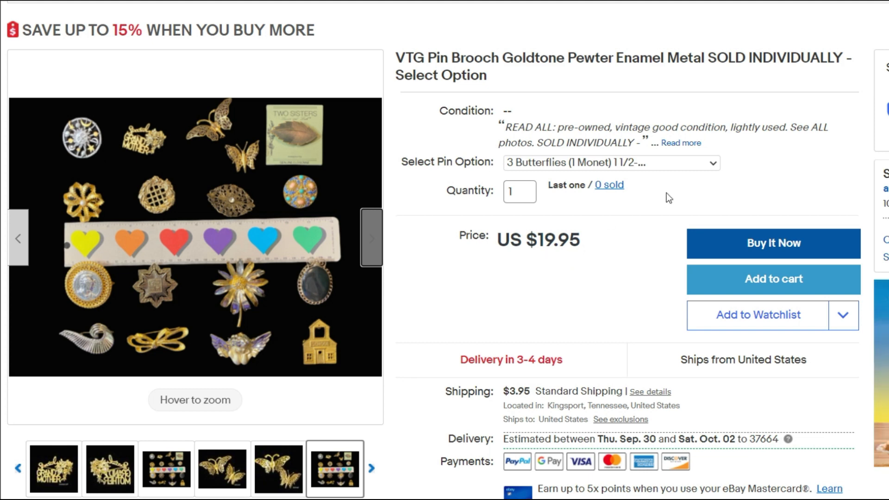
click(716, 164)
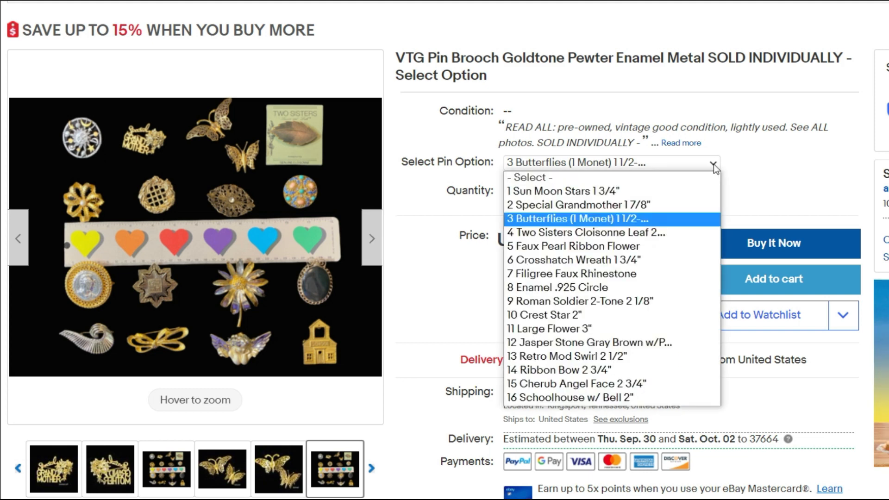
click(586, 234)
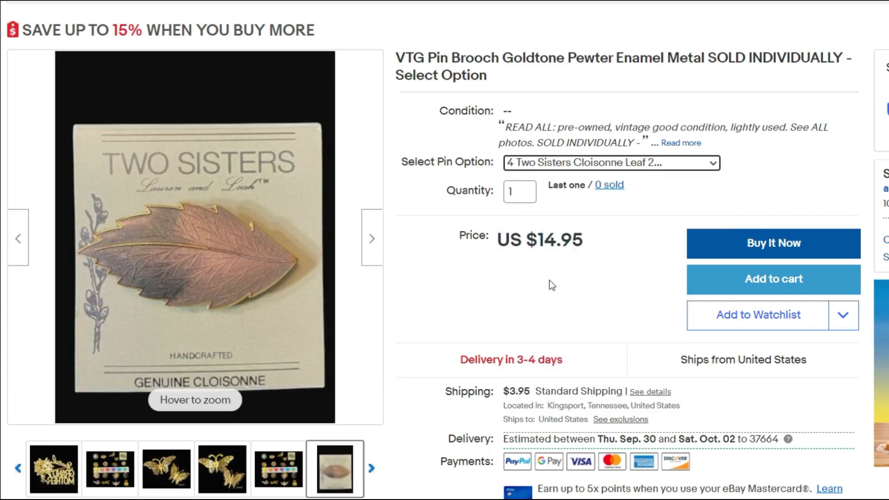
Review the listing's shipping and handling details, then its item specifics and description.
scroll(555, 282, down, 5)
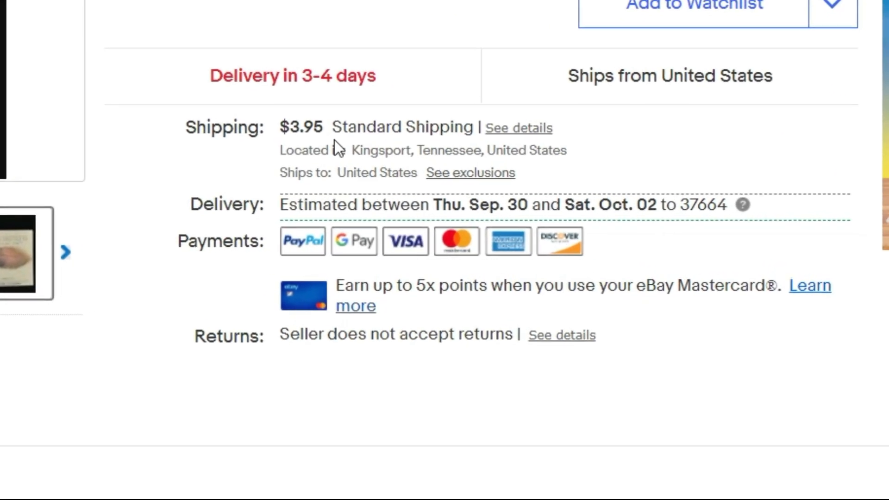
click(519, 127)
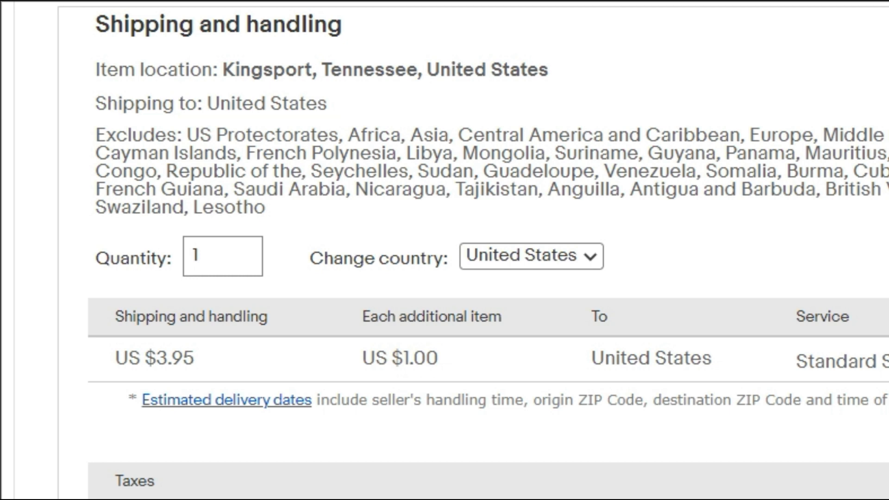
scroll(444, 250, up, 5)
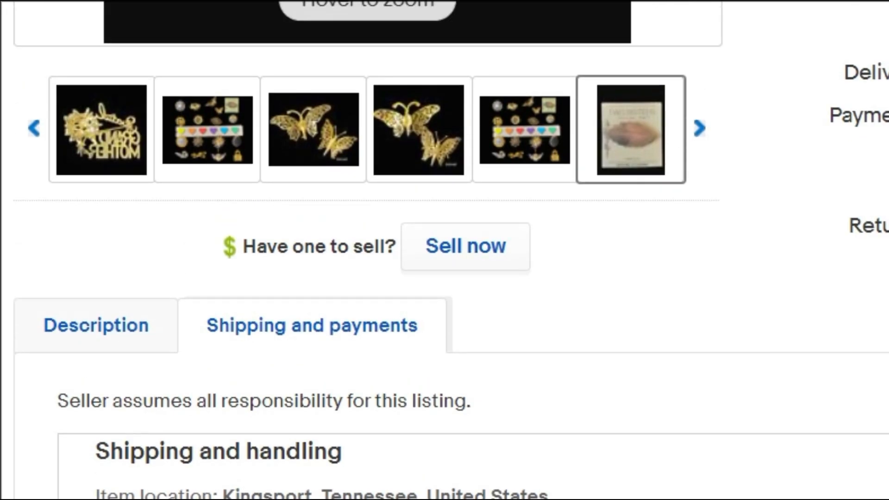
click(124, 327)
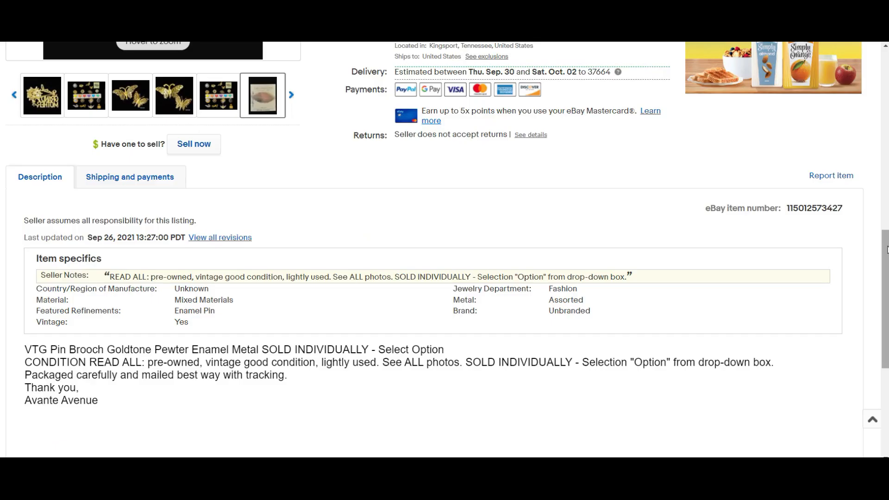
scroll(886, 280, down, 2)
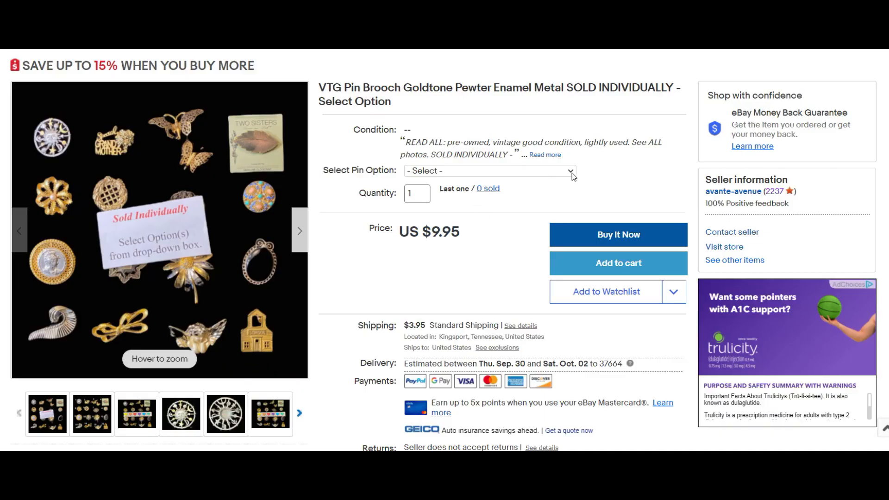
Choose pin option 8 Enamel .925 Circle and browse its photos.
click(571, 173)
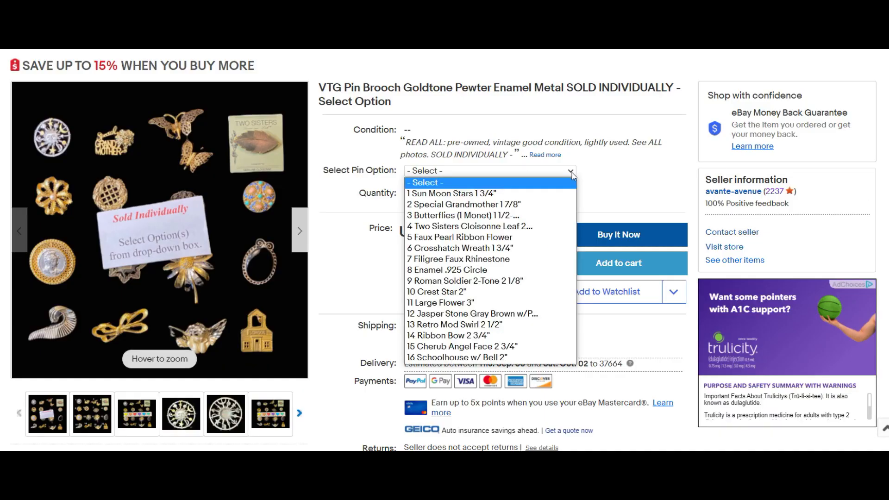
click(460, 273)
click(299, 239)
mouse_move(145, 255)
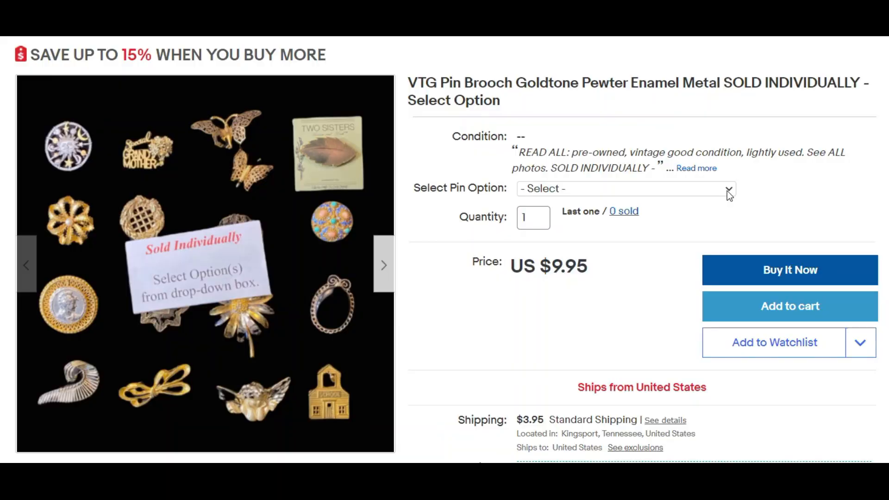
Check the photos and prices of options 2 Special Grandmother, 3 Butterflies, 4 Two Sisters Cloisonne Leaf and 5 Faux Pearl Ribbon Flower.
click(725, 191)
click(579, 231)
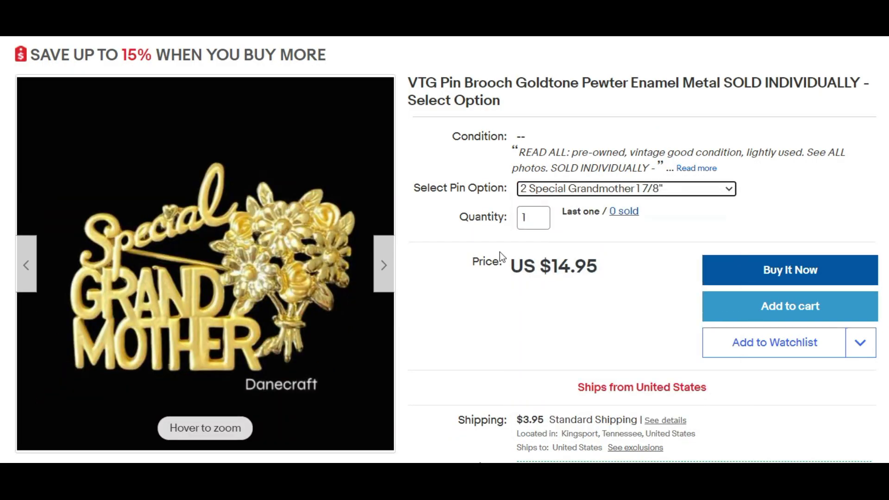
click(385, 265)
click(727, 189)
click(638, 246)
click(722, 190)
click(648, 259)
click(723, 190)
click(656, 274)
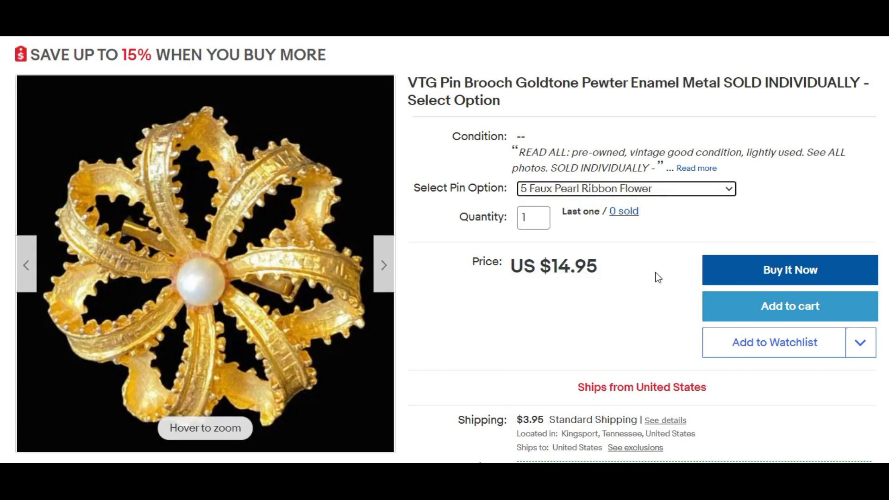
Preview options 6 Crosshatch Wreath, 7 Filigree Faux Rhinestone, 8 Enamel .925 Circle and 9 Roman Soldier 2-Tone one after another.
click(729, 190)
click(667, 288)
click(722, 189)
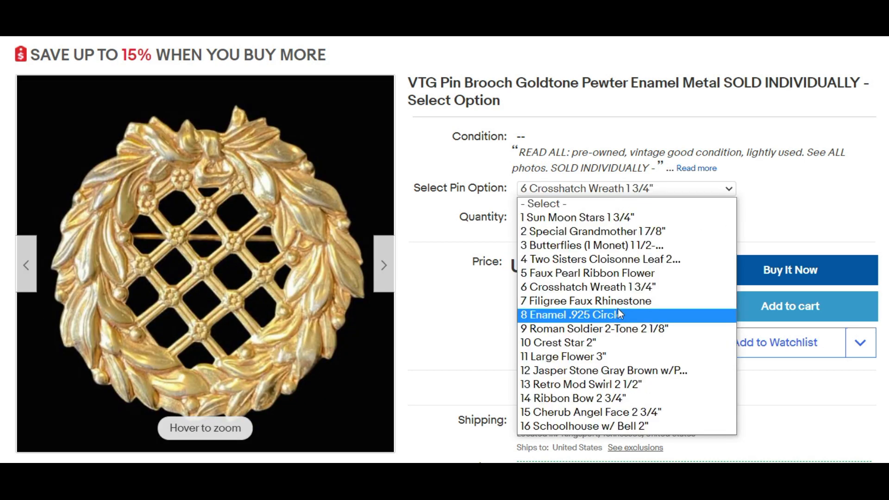
click(602, 301)
click(725, 189)
click(647, 315)
click(725, 189)
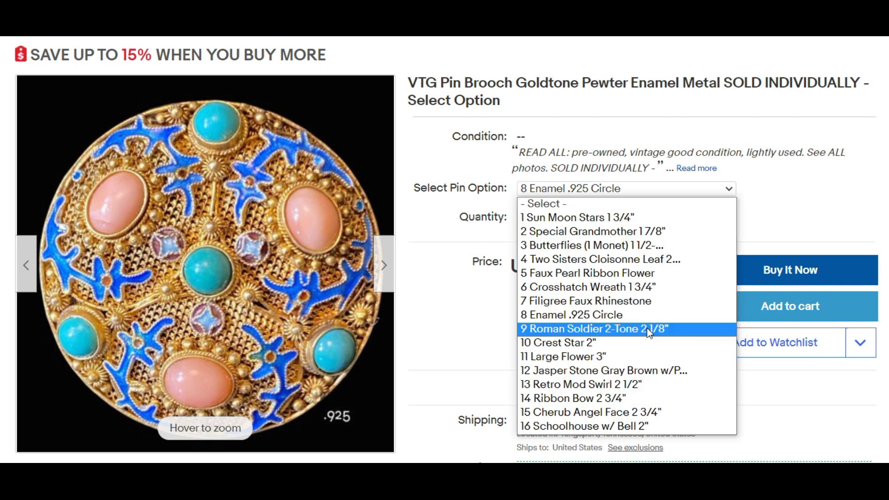
click(647, 328)
Preview the remaining pin options in order, from 10 Crest Star through 16 Schoolhouse w/ Bell.
click(728, 194)
click(638, 346)
click(722, 190)
click(640, 361)
click(725, 190)
click(661, 370)
click(731, 192)
click(661, 383)
click(724, 190)
click(646, 399)
click(725, 191)
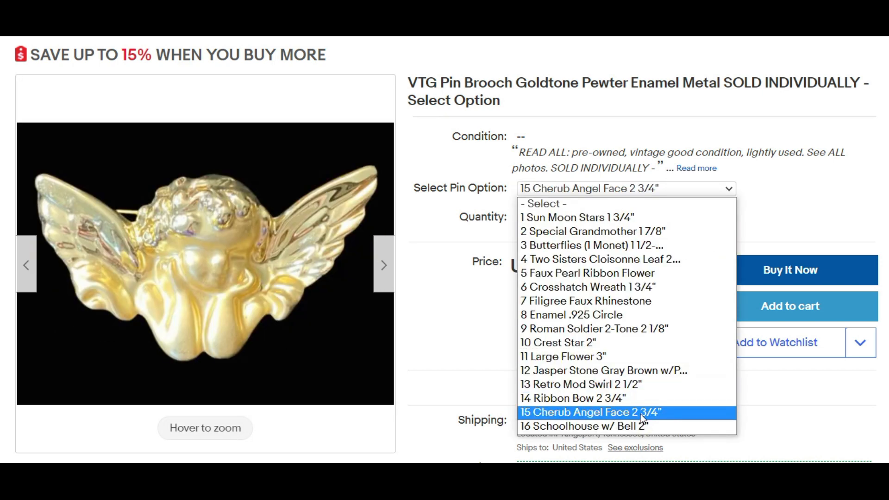
click(641, 426)
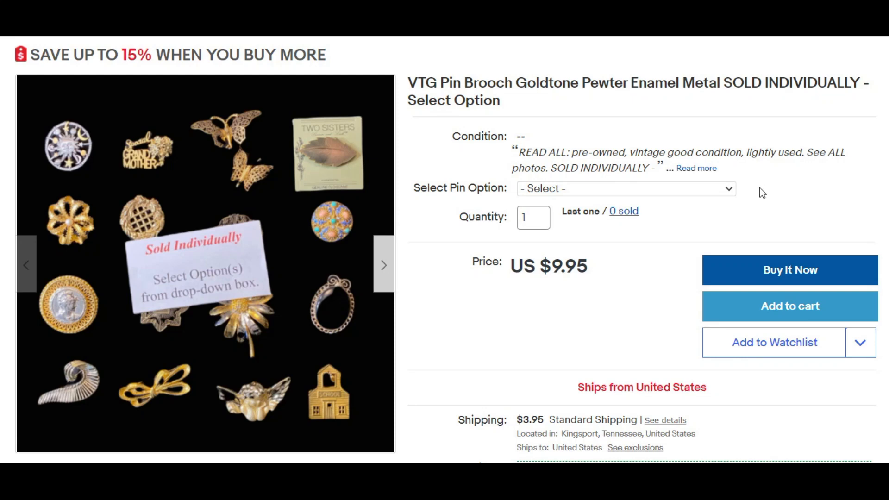
Choose option 1 Sun Moon Stars and view its front, back and ruler size photos.
click(724, 192)
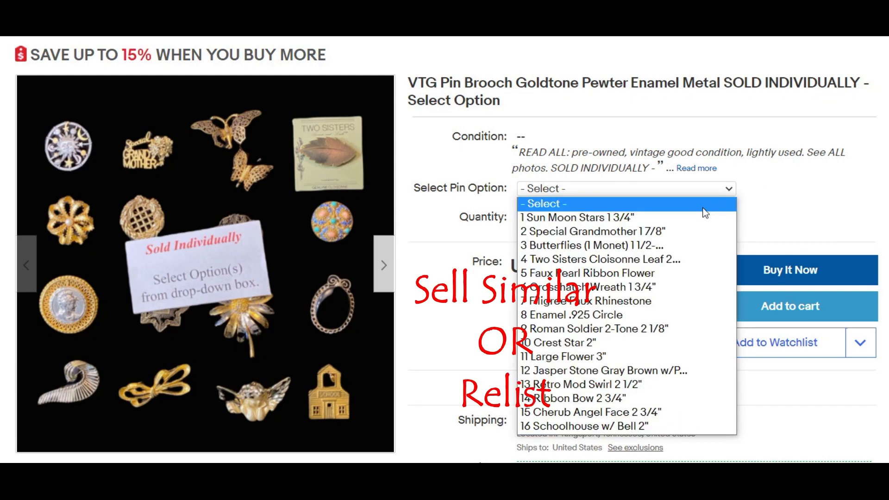
click(684, 218)
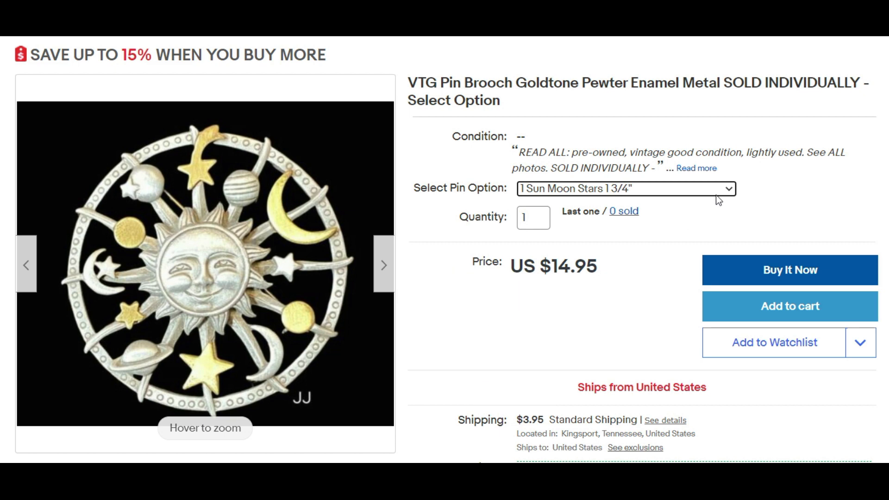
click(385, 273)
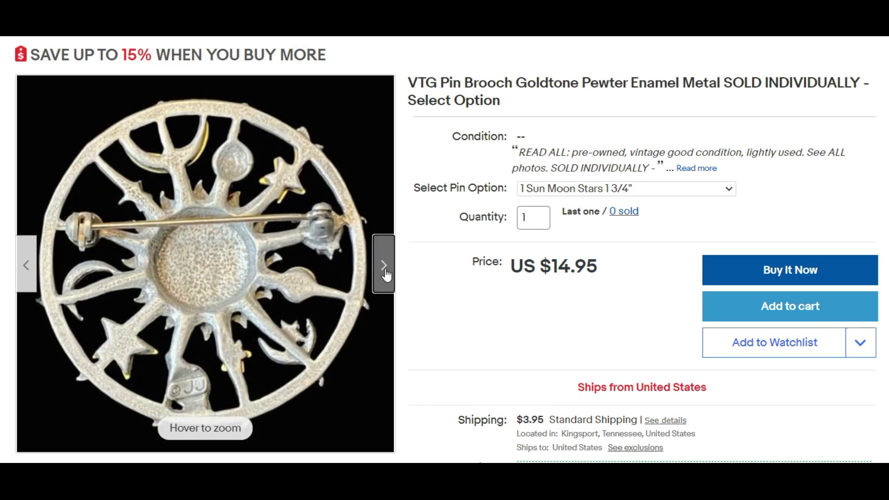
click(385, 273)
Choose option 2 Special Grandmother, go through its back and ruler photos, and advance the gallery to the butterflies option.
click(728, 190)
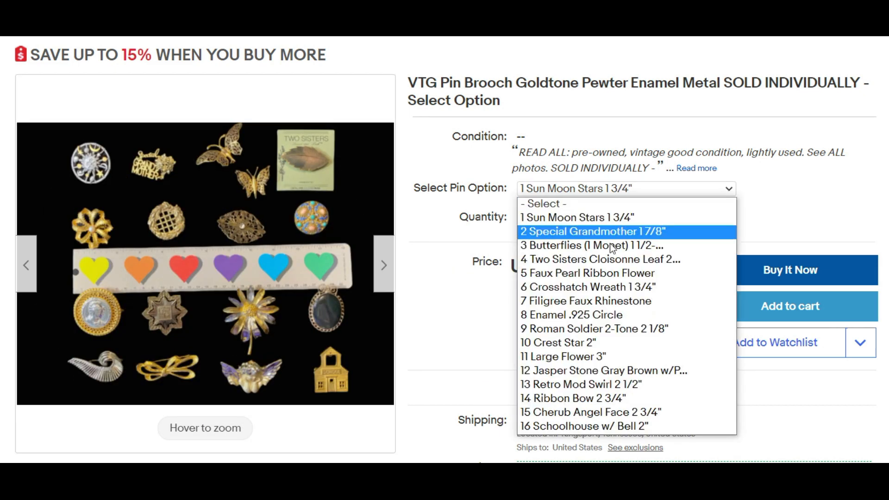
click(609, 235)
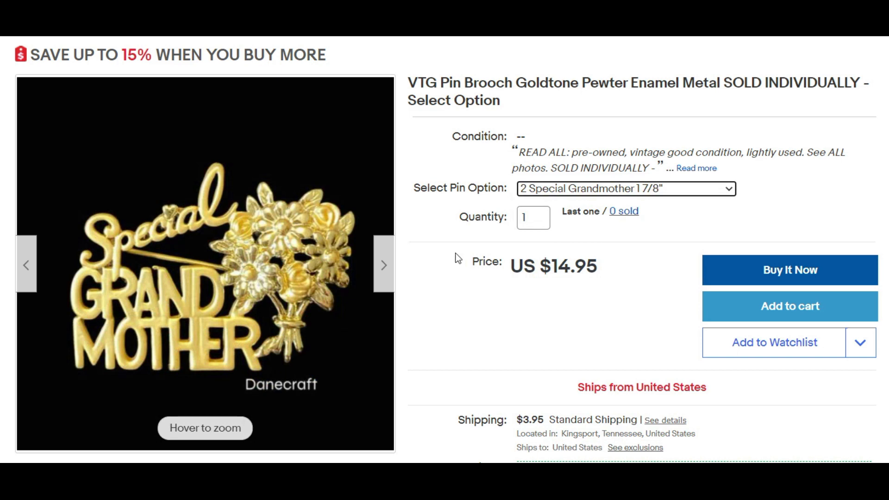
click(385, 266)
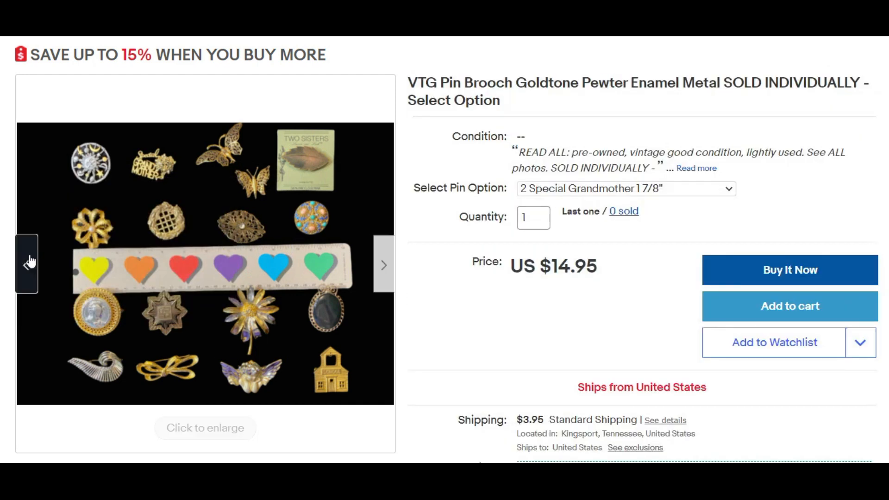
click(28, 263)
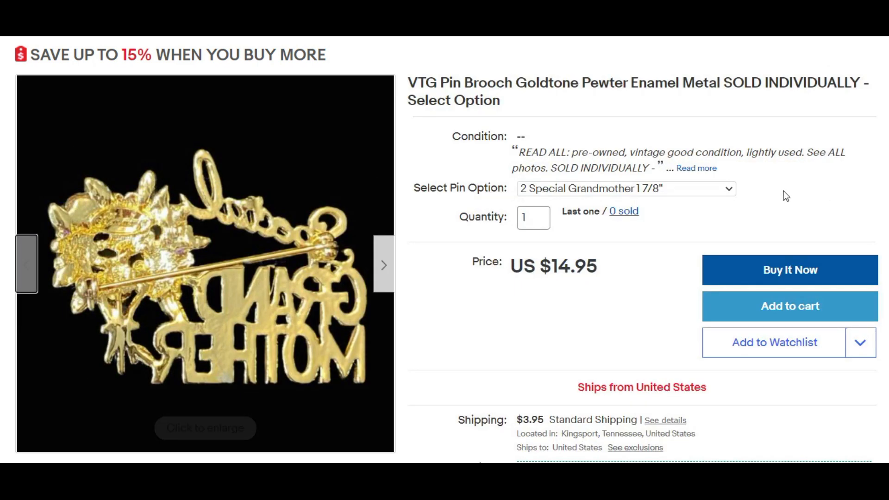
click(732, 193)
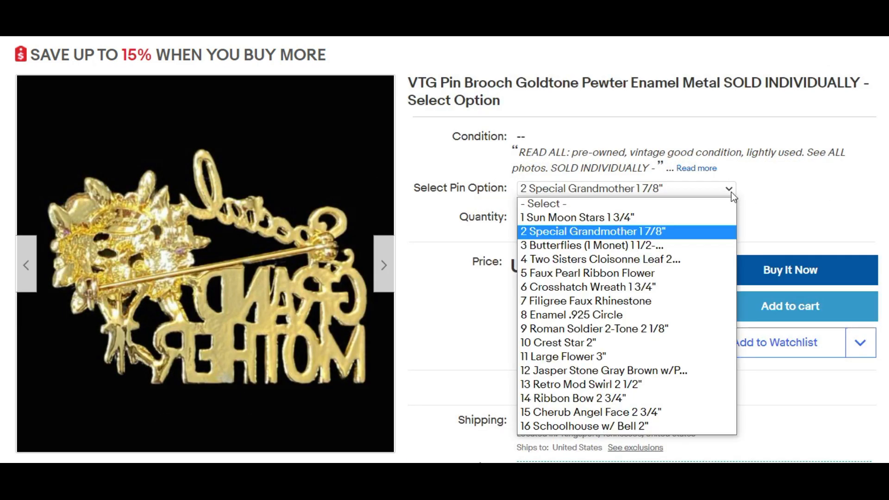
click(682, 228)
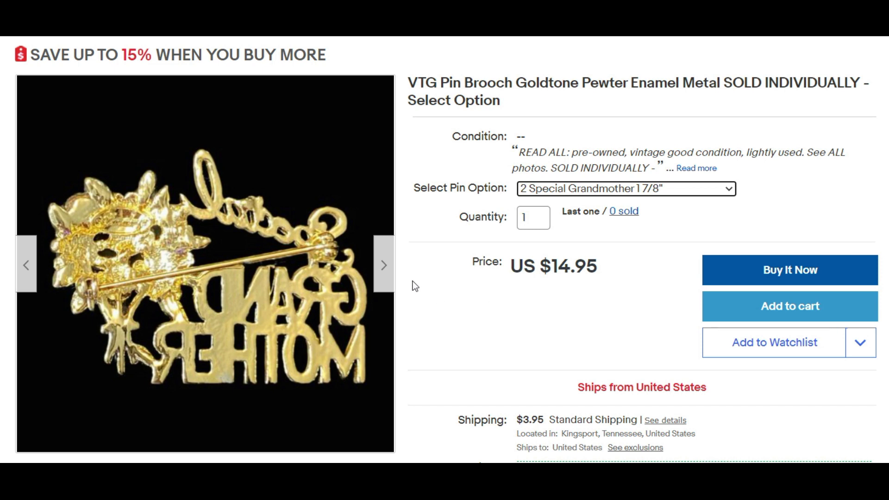
click(389, 279)
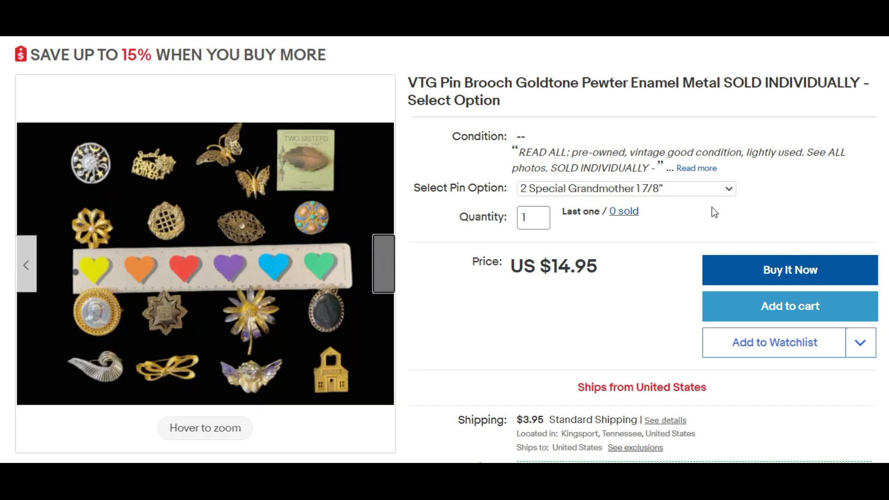
click(384, 265)
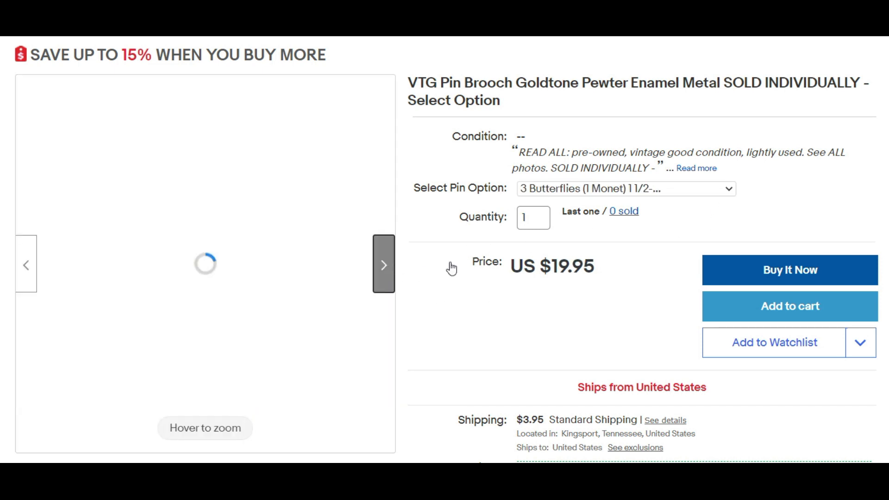